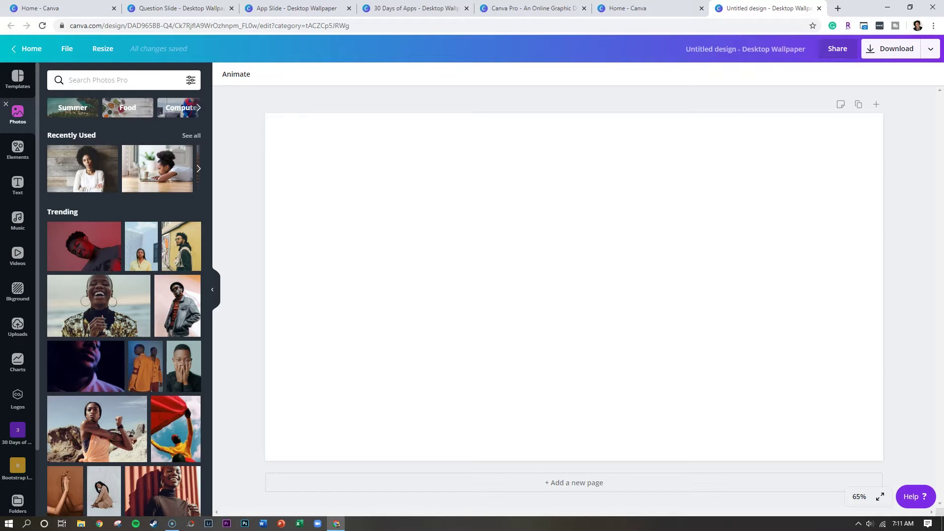
Search stock photos for 'flatlay' and place the teal flatlay photo on the page.
left_click(99, 79)
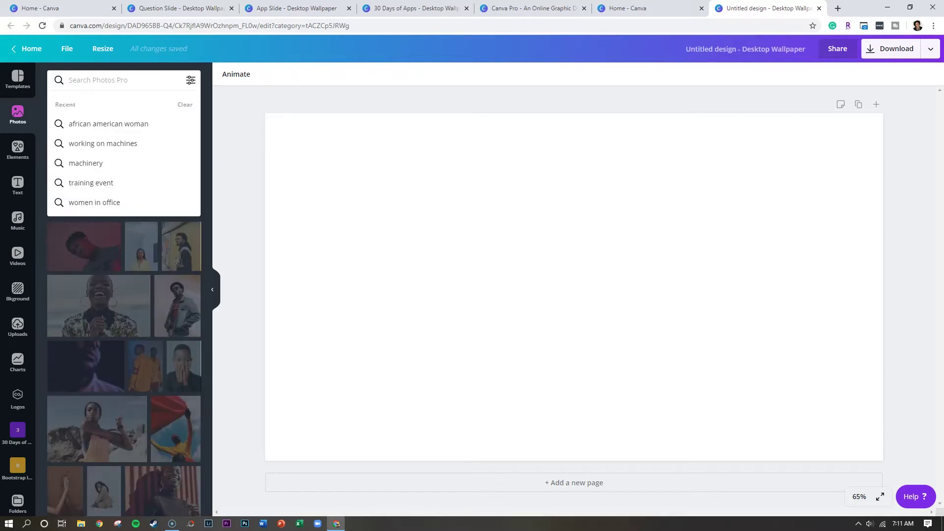
type("flatlay")
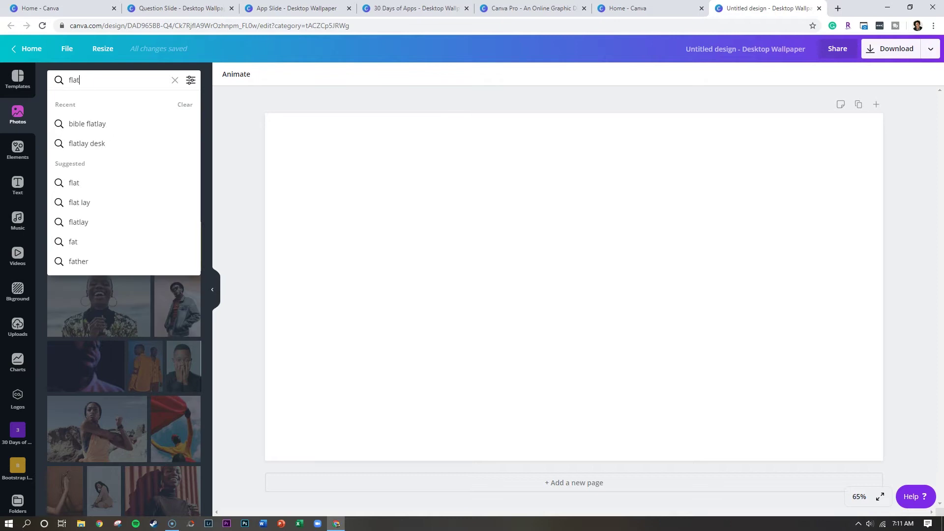
key("Return")
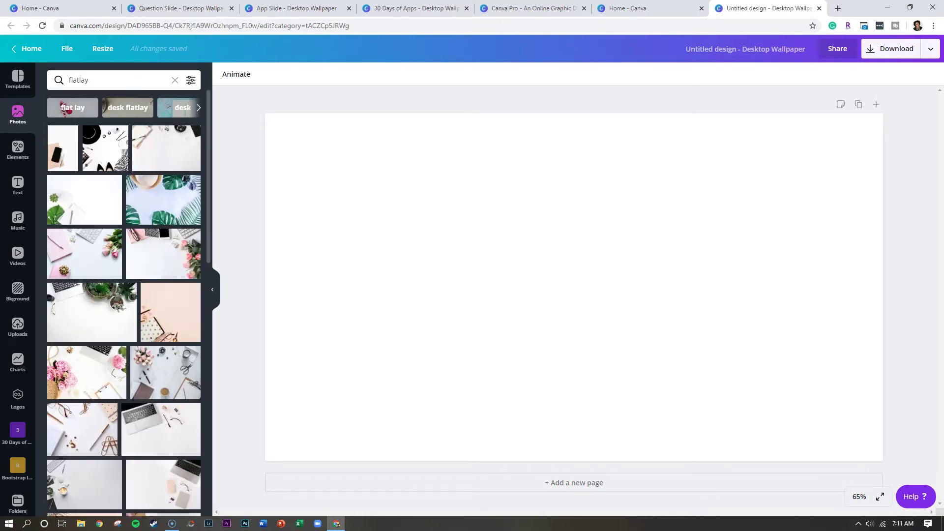
scroll(186, 273, "down", 3)
scroll(167, 221, "down", 8)
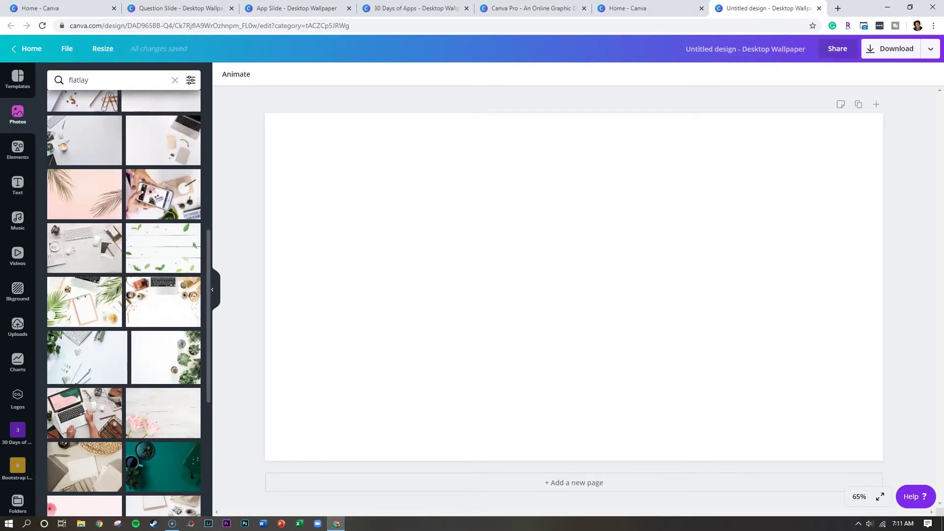
scroll(165, 222, "down", 2)
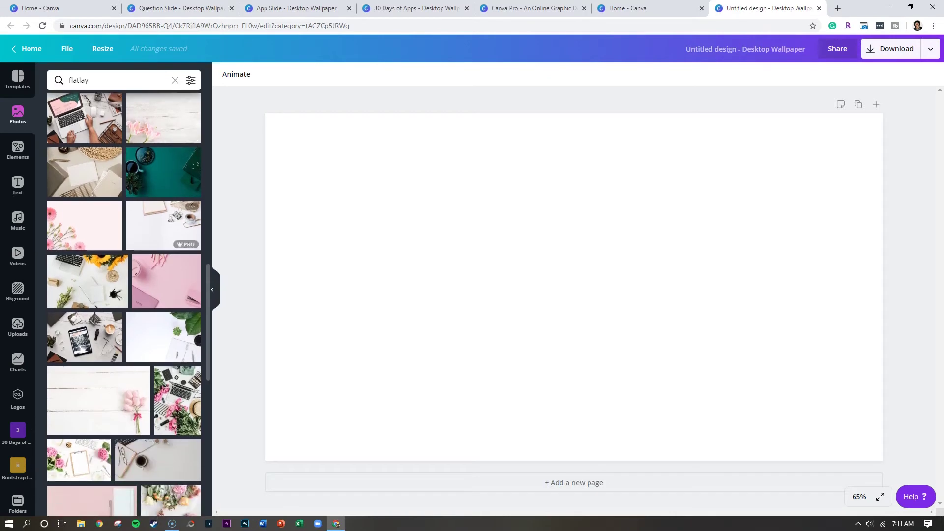
left_click(164, 158)
scroll(165, 158, "up", 3)
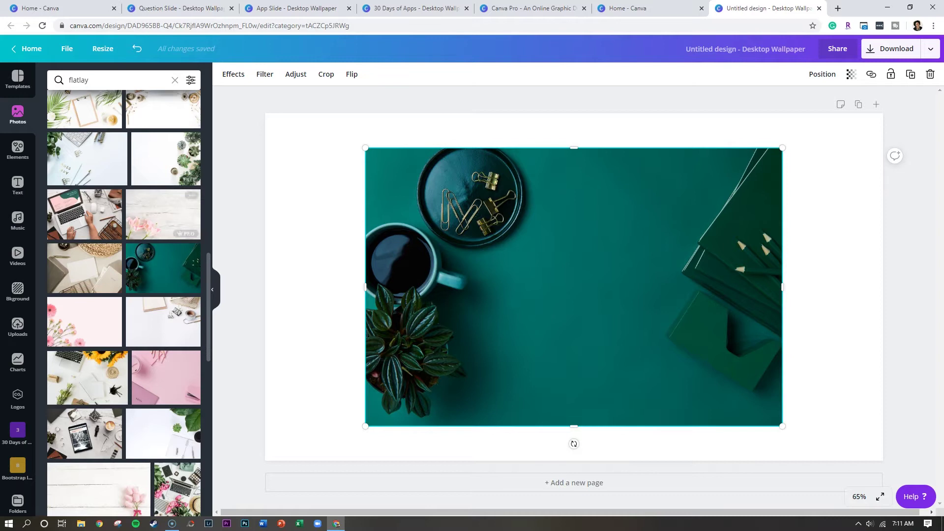
scroll(89, 281, "down", 2)
Try the sunflower, peony, roses, checklist, white-flower and pink phone flatlays on the page.
left_click(87, 279)
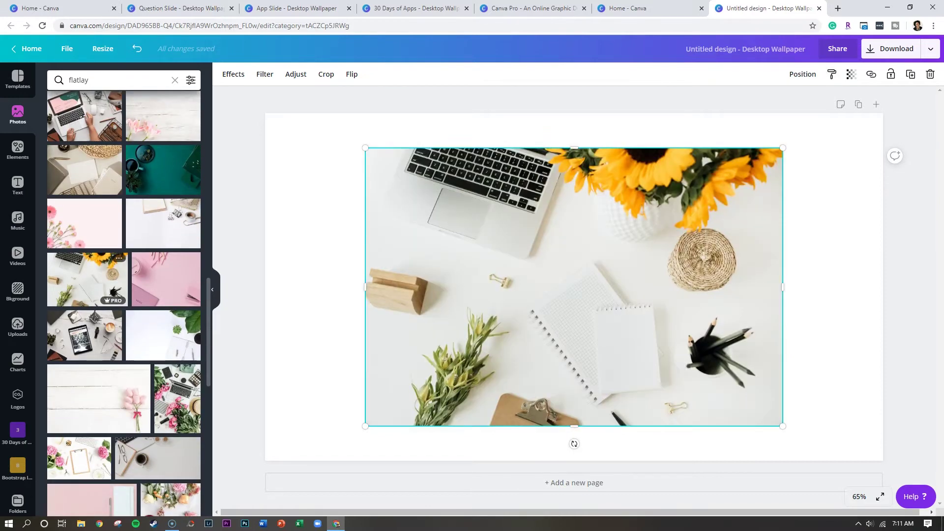
scroll(123, 280, "down", 2)
scroll(148, 266, "down", 1)
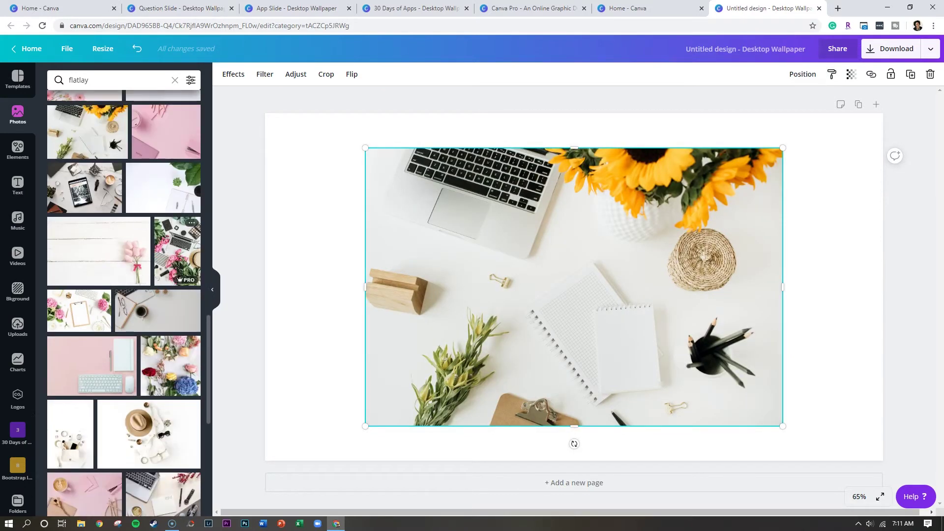
left_click(177, 251)
scroll(177, 251, "down", 2)
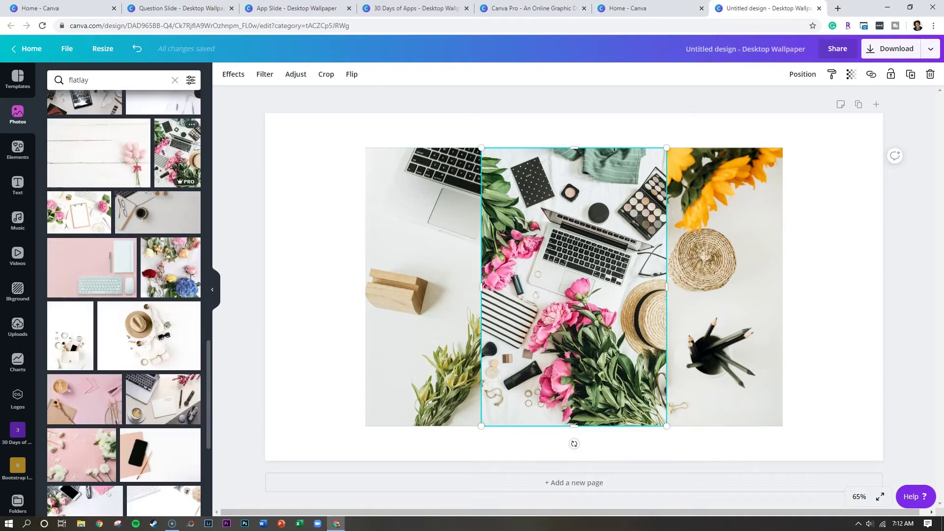
left_click(177, 251)
scroll(177, 251, "down", 4)
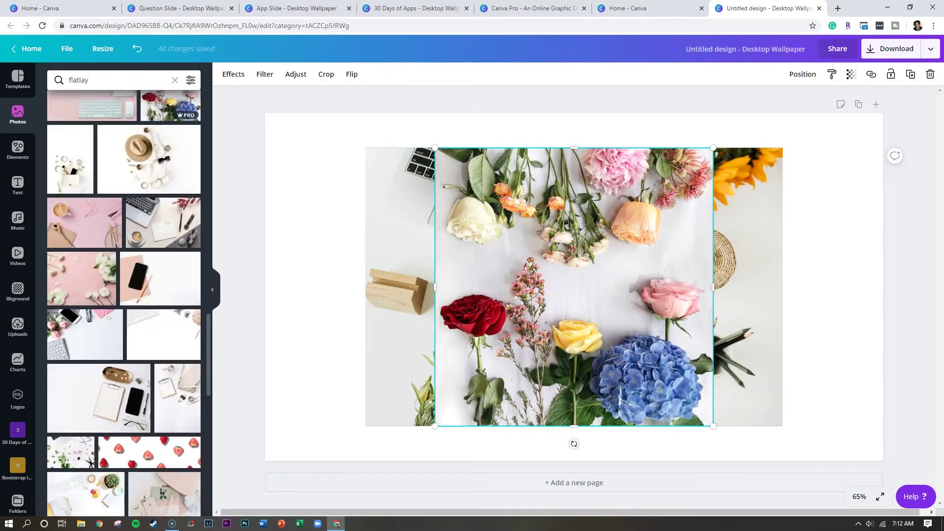
left_click(163, 202)
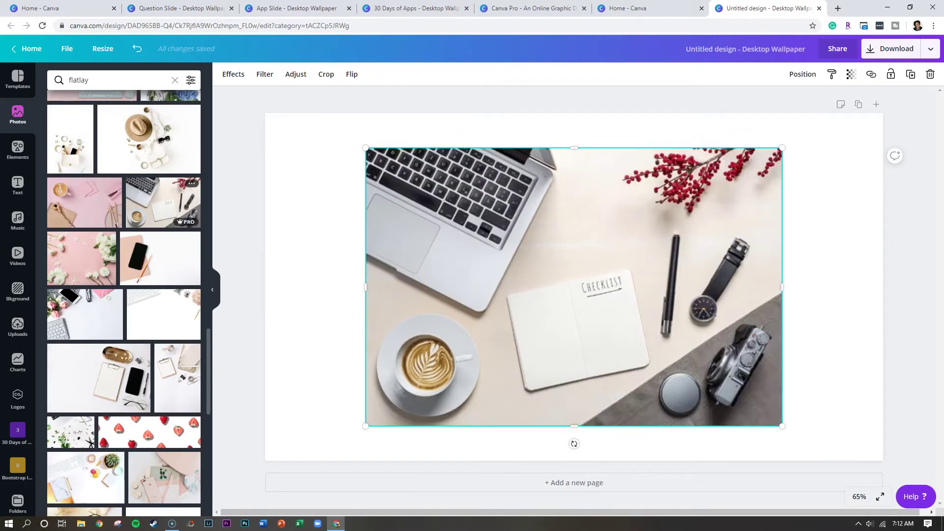
left_click(83, 259)
scroll(83, 258, "down", 2)
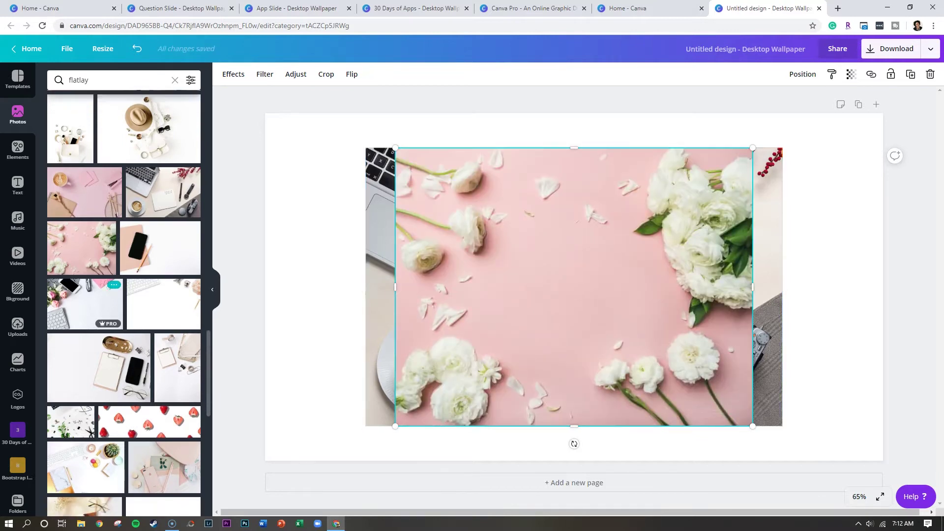
left_click(165, 379)
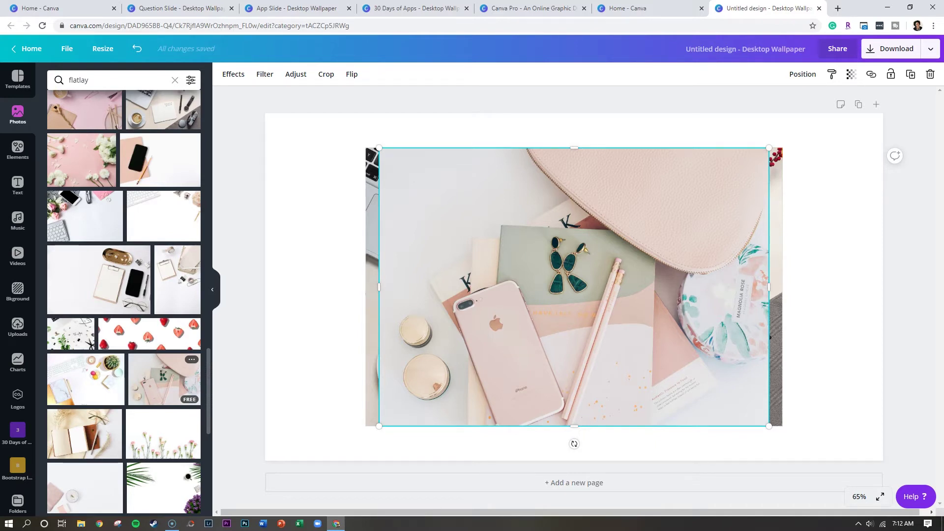
Swap in the starfish-on-pink flatlay, then the blue camera flatlay.
scroll(164, 378, "down", 3)
scroll(164, 278, "down", 10)
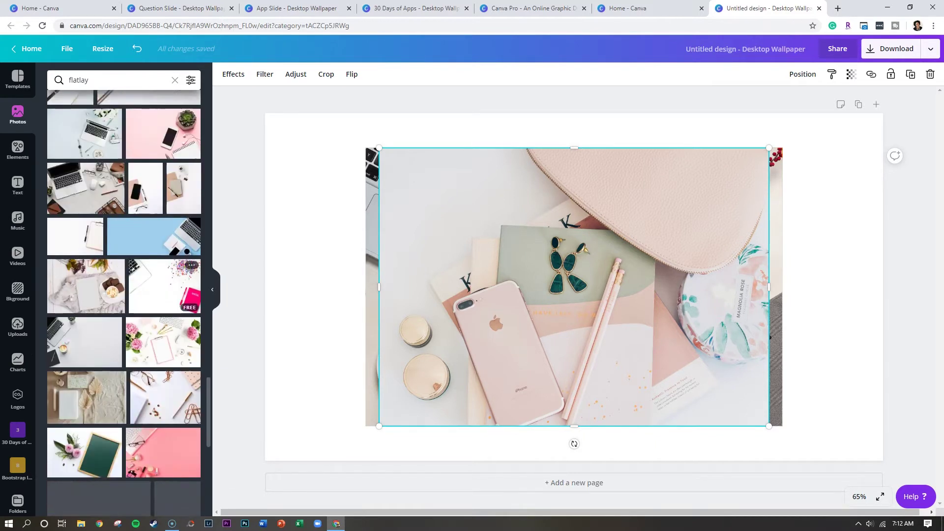
scroll(162, 275, "down", 9)
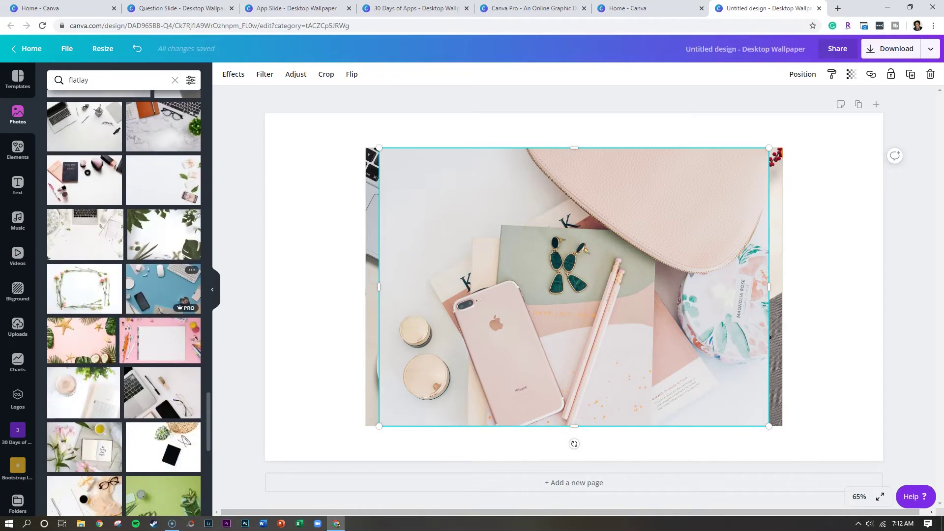
scroll(123, 276, "down", 2)
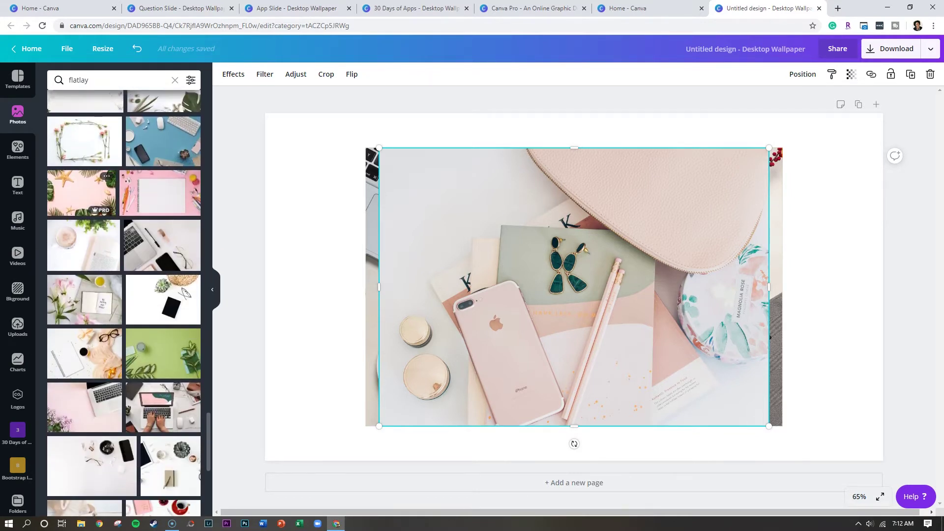
left_click(81, 192)
scroll(124, 295, "down", 5)
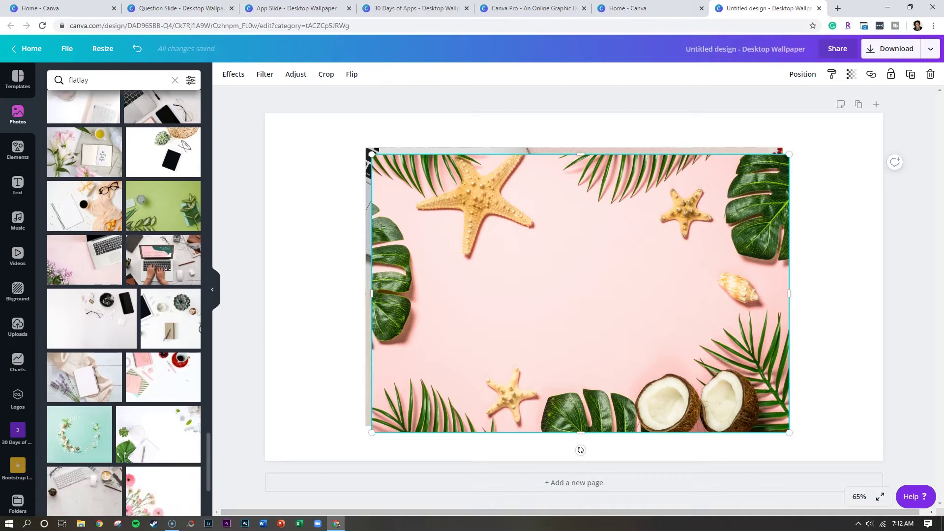
scroll(124, 303, "down", 10)
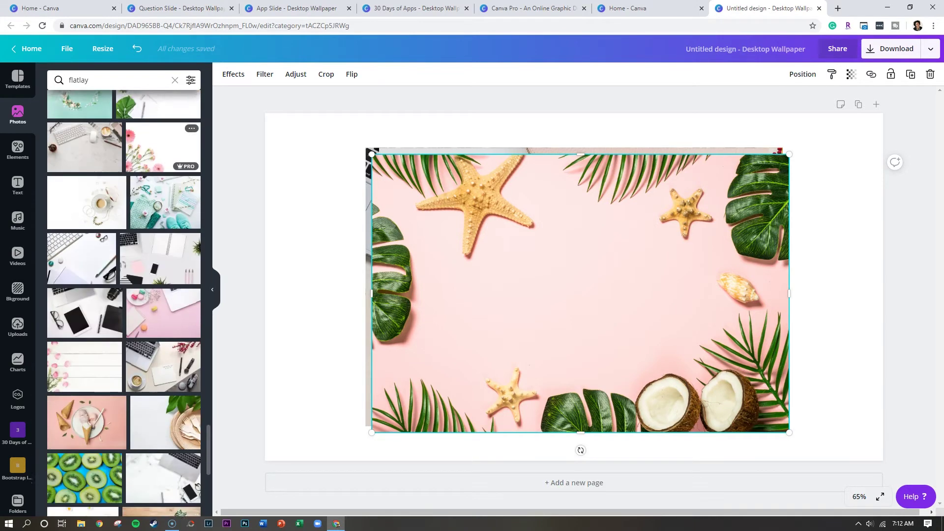
scroll(124, 303, "down", 2)
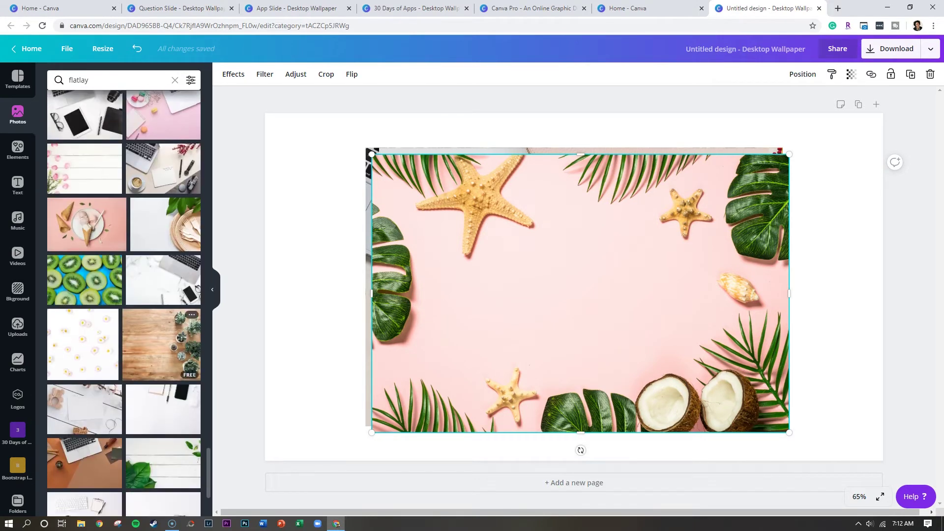
scroll(162, 324, "down", 2)
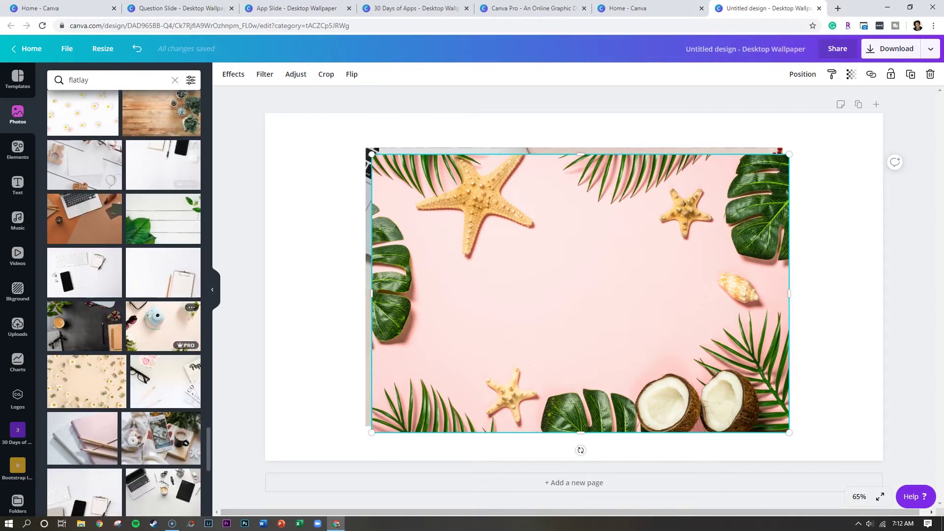
left_click(163, 326)
Add the phone and coffee photo, then swap to the marble desk and laptop-on-checked-blanket flatlays.
scroll(163, 326, "down", 1)
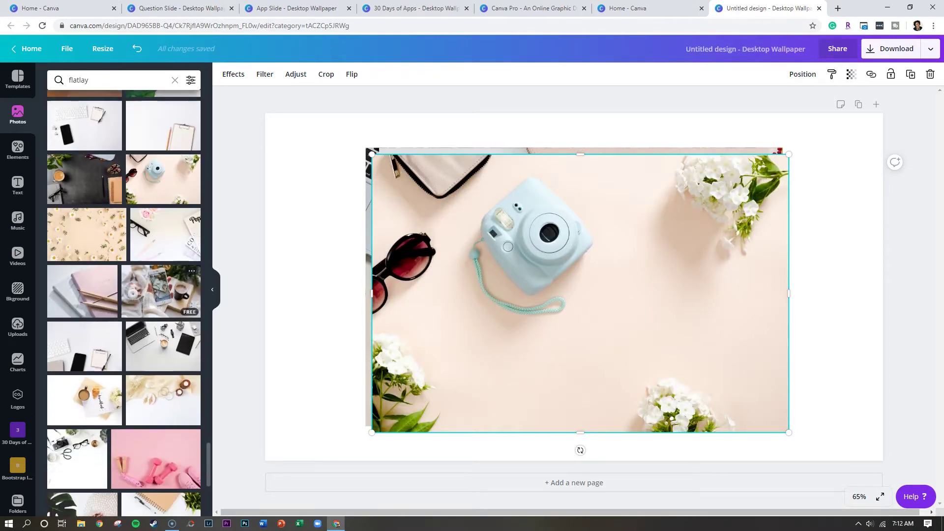
left_click(161, 290)
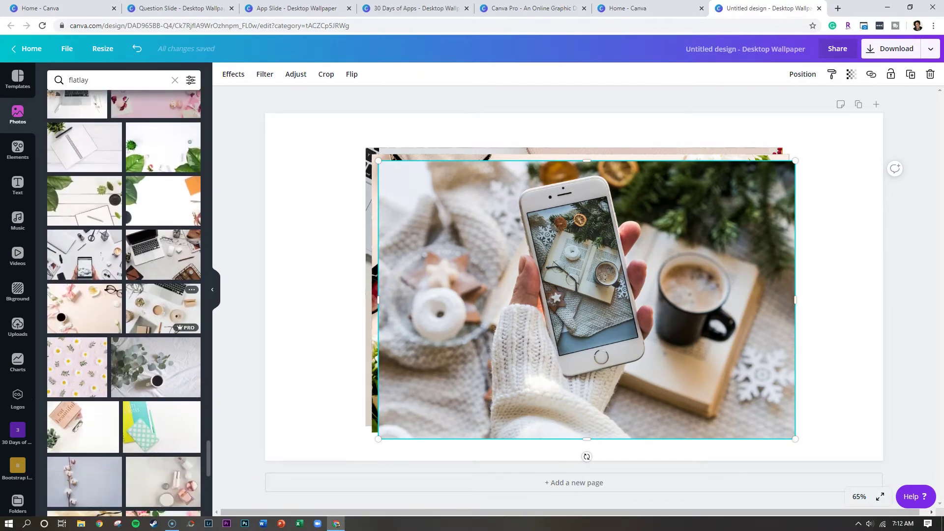
left_click(162, 254)
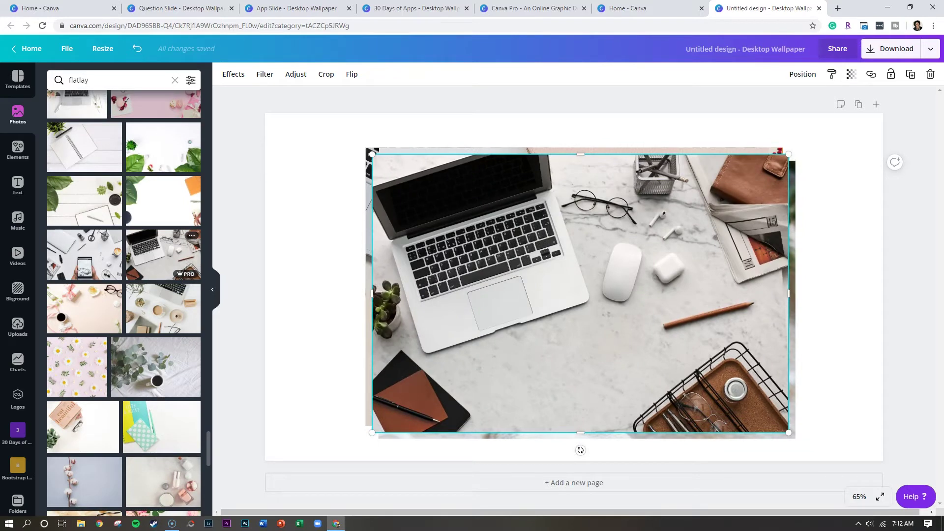
scroll(162, 253, "down", 7)
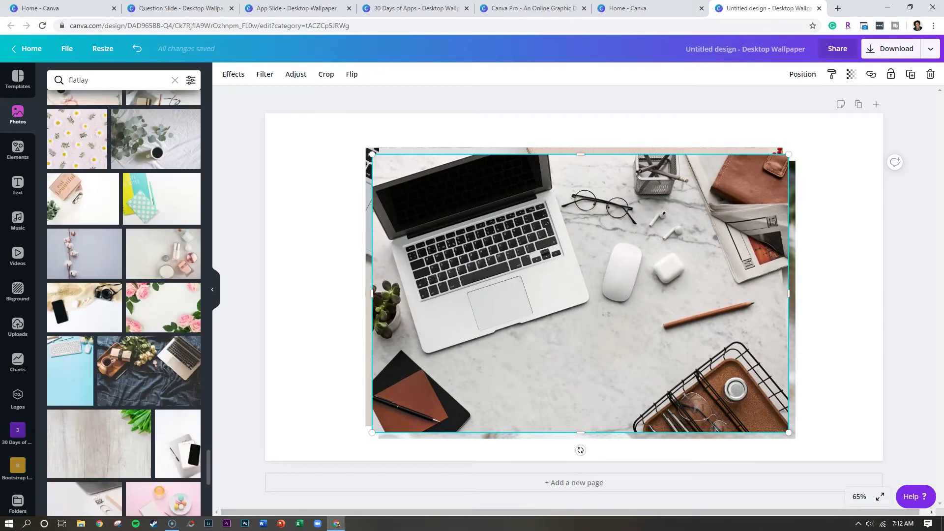
left_click(148, 254)
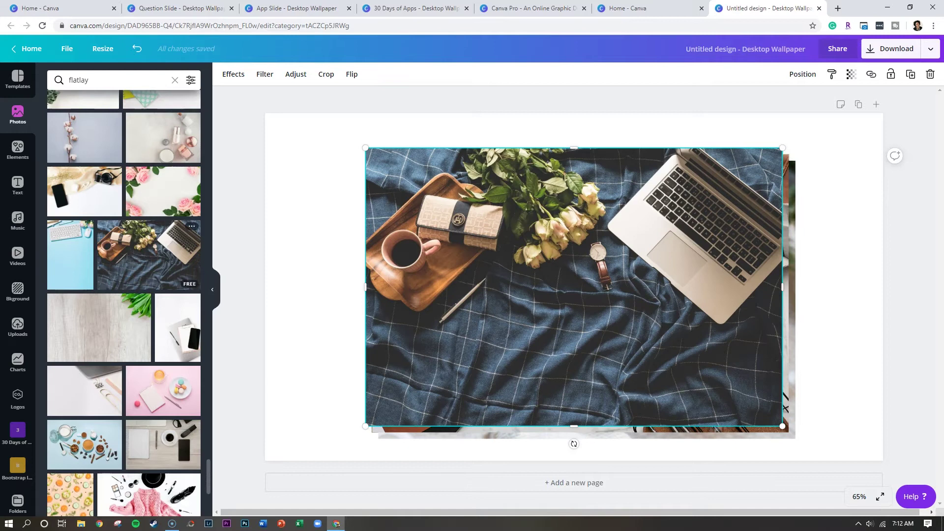
scroll(162, 254, "down", 3)
scroll(162, 254, "down", 5)
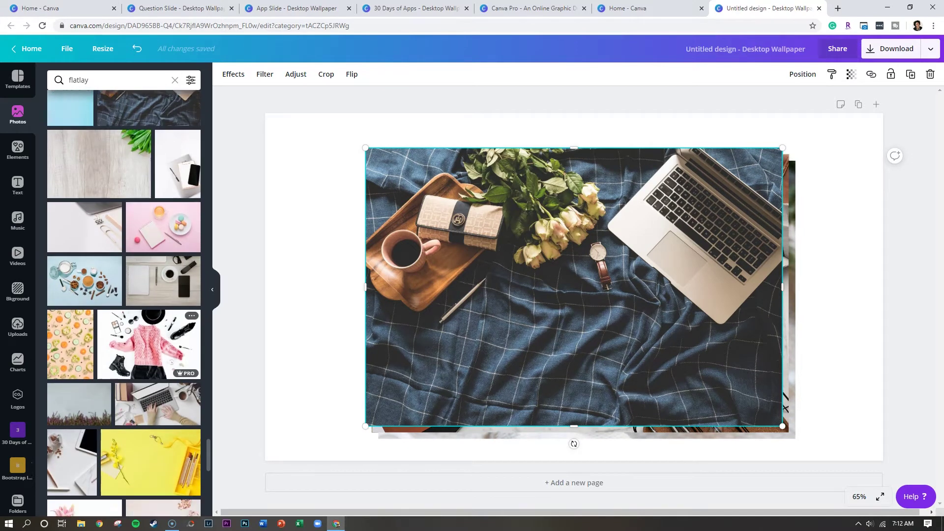
scroll(124, 303, "down", 8)
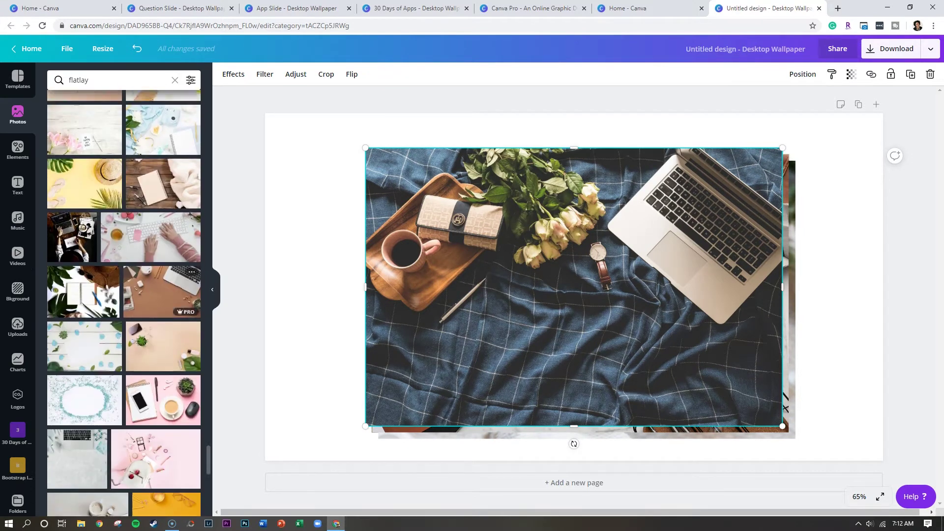
Apply the green 'Creativity takes courage' template and bring up the Elements library.
scroll(162, 335, "down", 5)
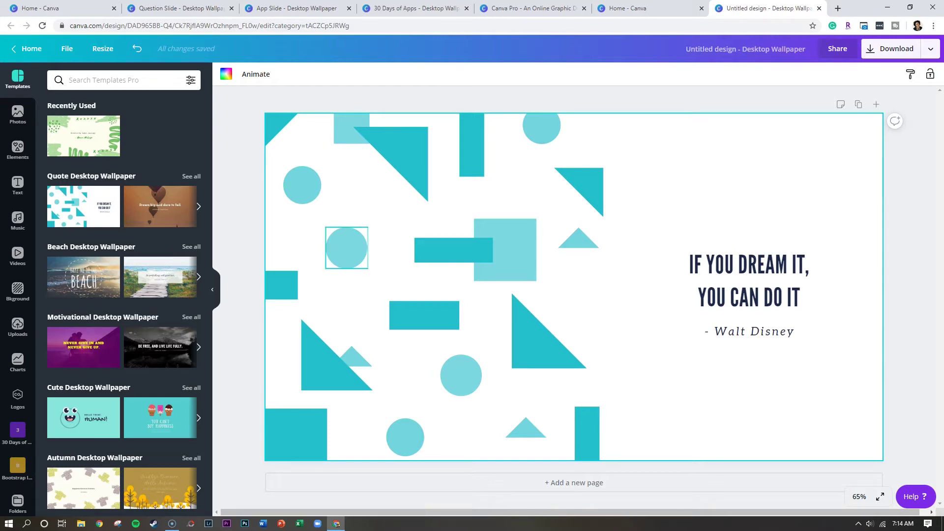
left_click(83, 135)
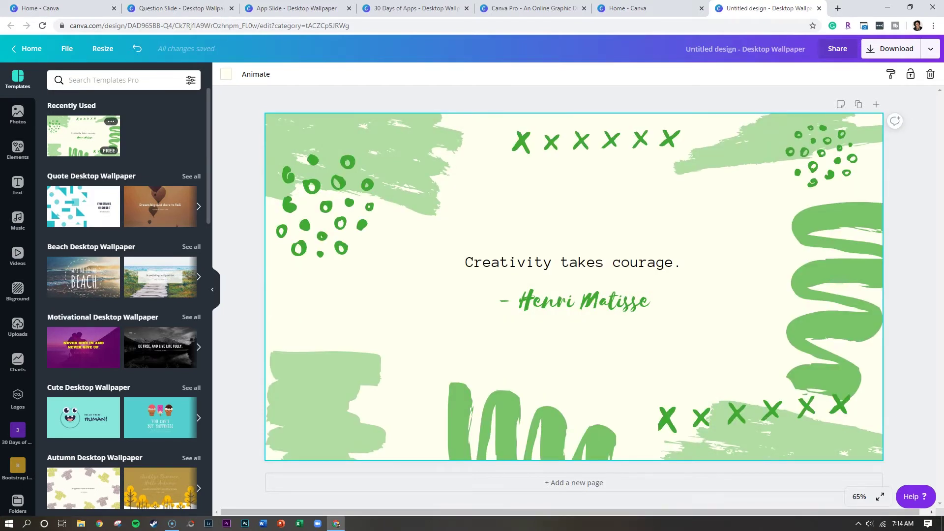
left_click(18, 148)
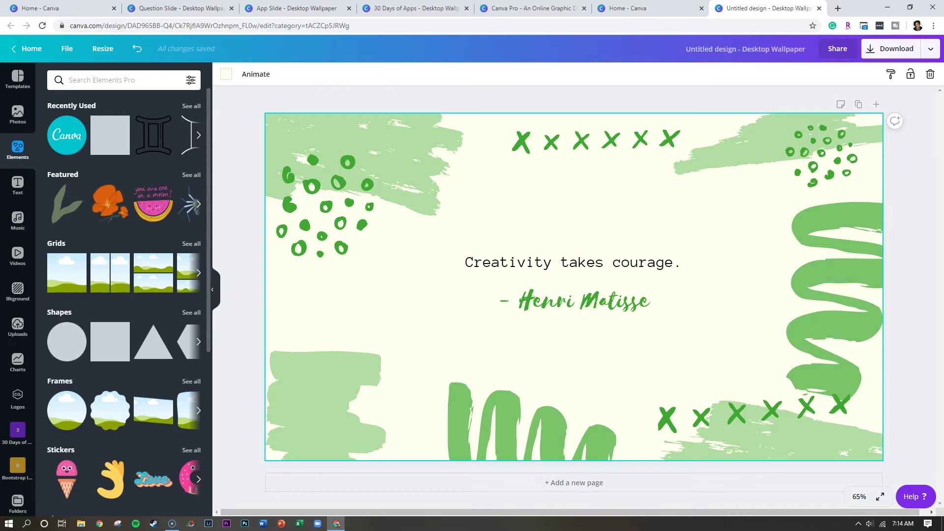
Add a peach confetti circle and an orange poppy from the featured elements.
left_click(191, 175)
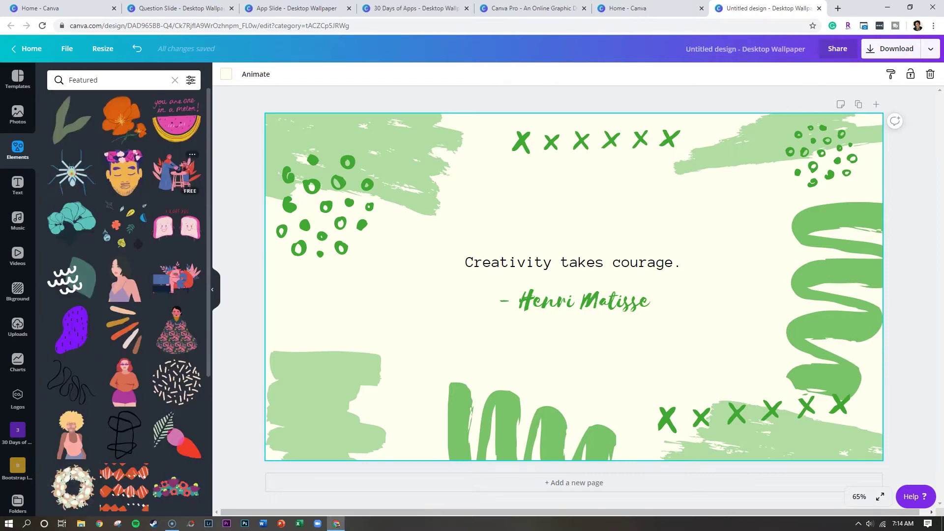
left_click(176, 382)
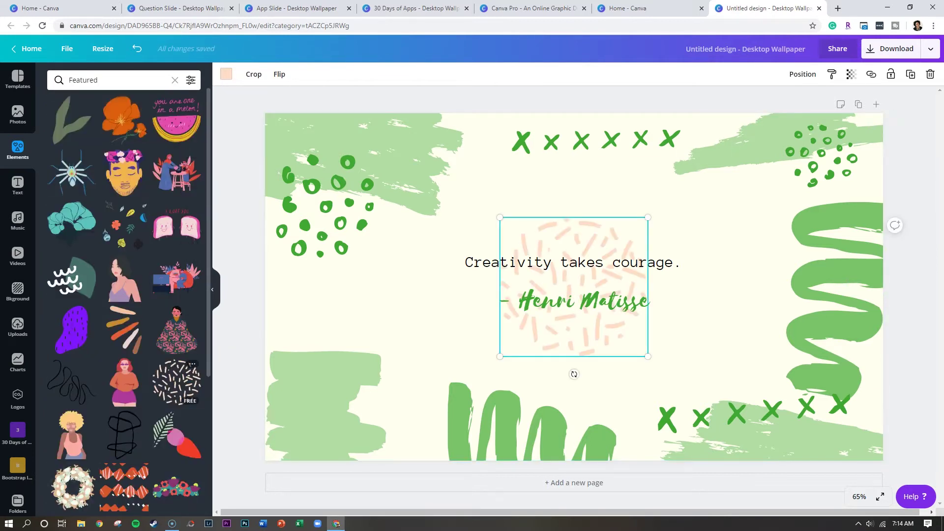
left_click(121, 118)
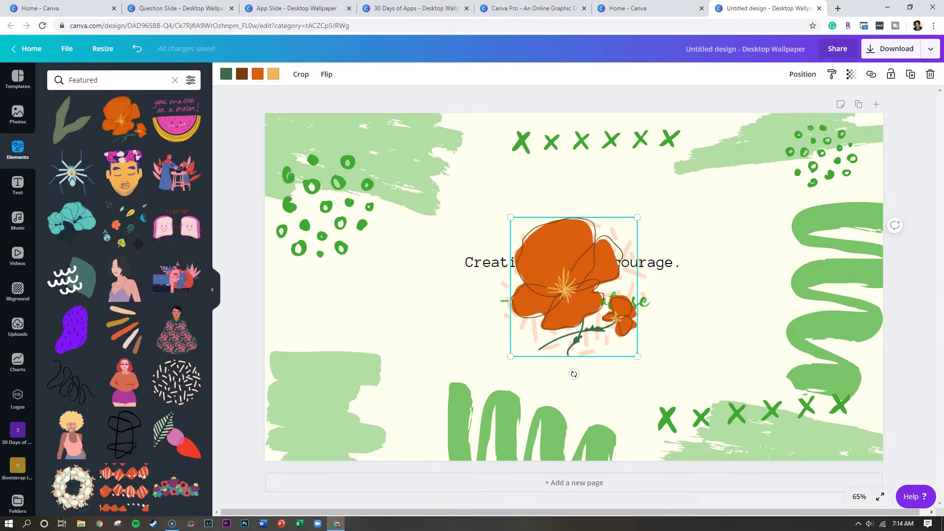
Search 'handdrawn' and place two sunflower sketches and a flower sprig around the quote.
double_click(83, 80)
type("handdra")
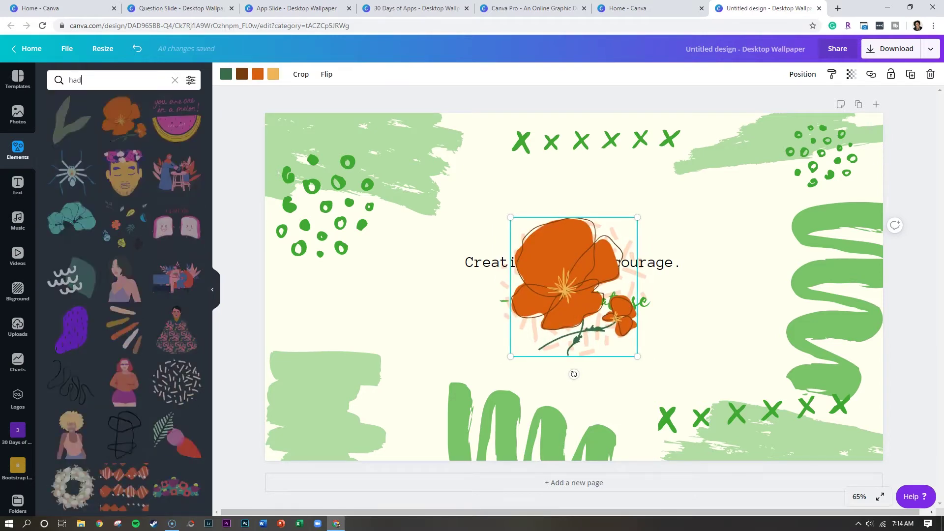
type("w")
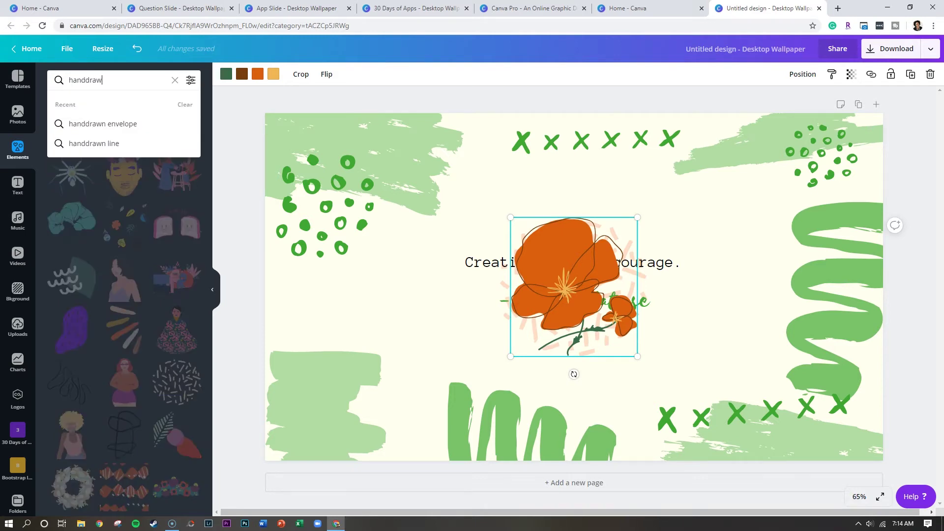
type("n")
key("Return")
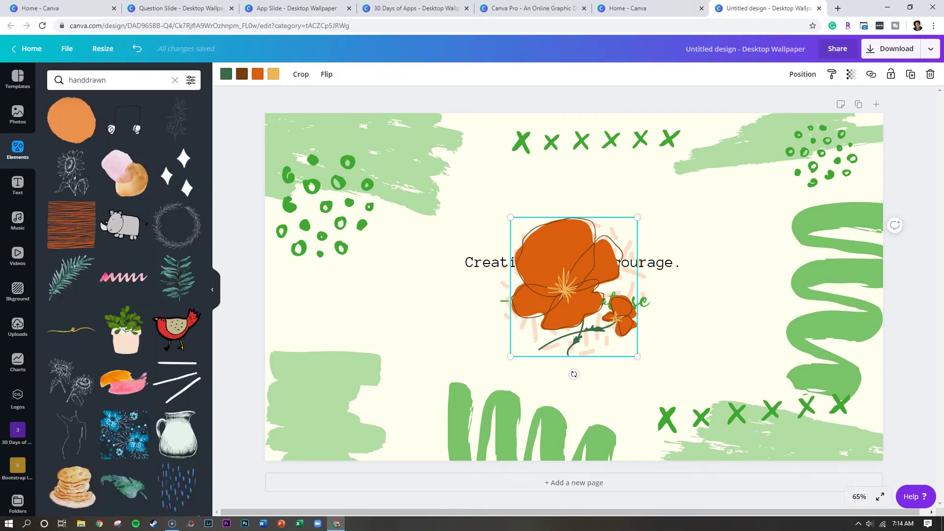
left_click(71, 172)
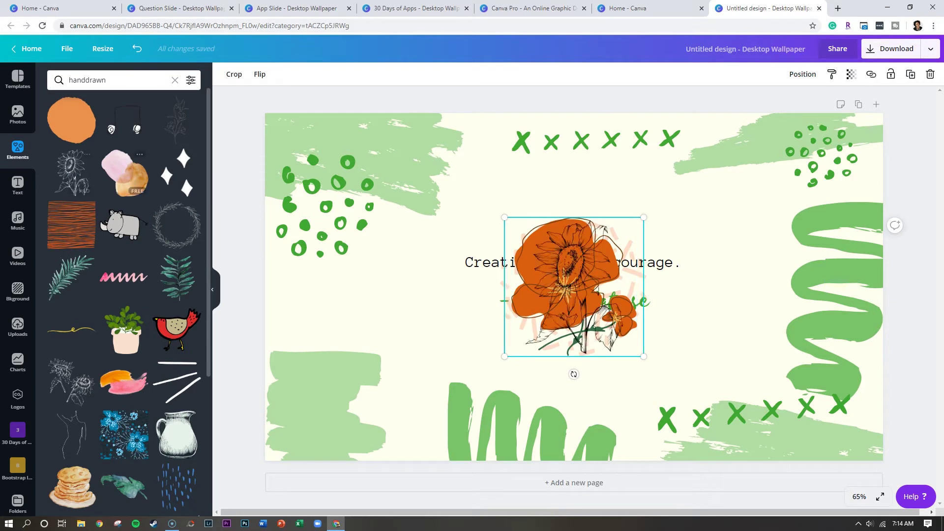
mouse_move(574, 287)
left_mouse_down()
mouse_move(716, 306)
mouse_move(722, 285)
left_mouse_up()
left_click(574, 287)
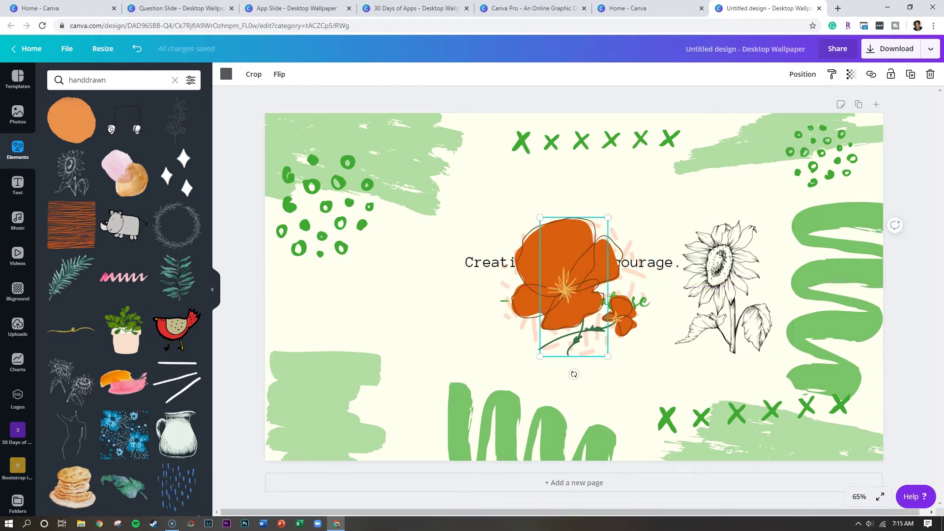
mouse_move(574, 287)
left_mouse_down()
mouse_move(480, 314)
mouse_move(421, 314)
left_mouse_up()
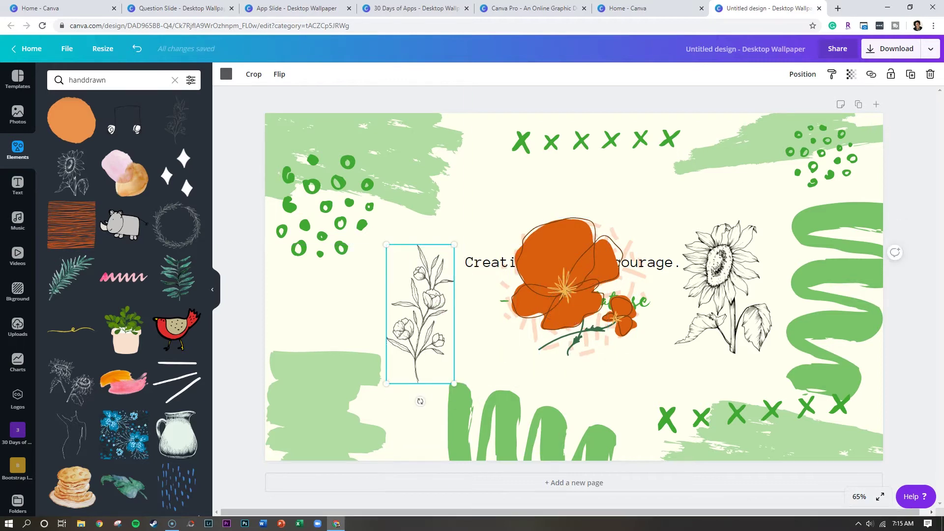
left_click(570, 290)
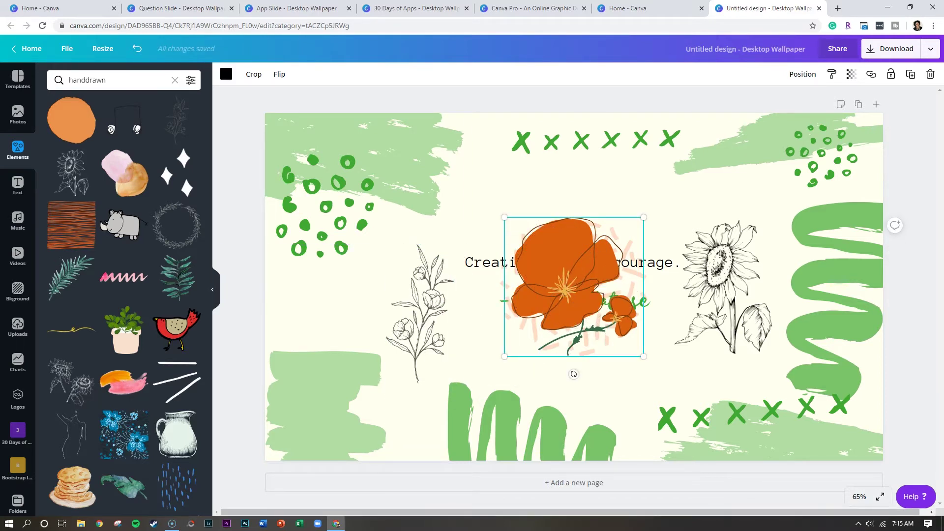
left_click_drag(574, 287, 626, 196)
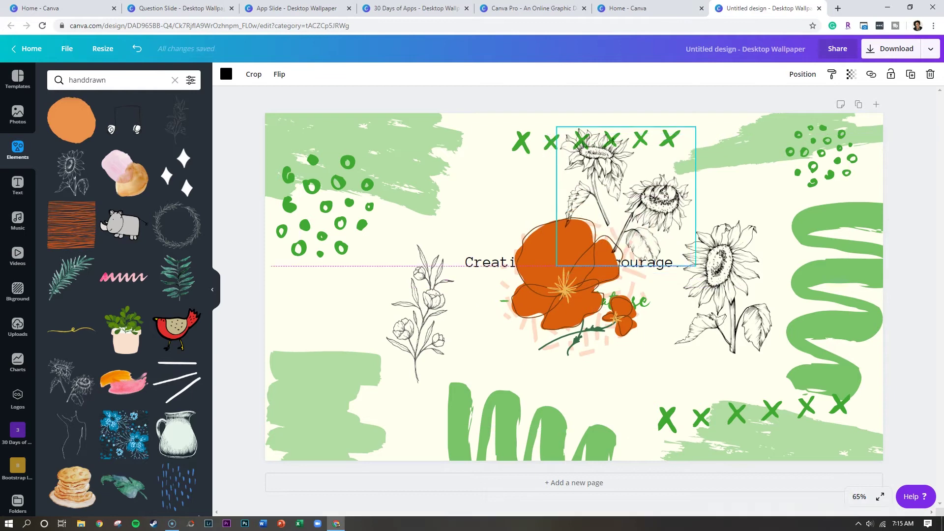
Add a sketched jug at lower left and a shrunken monstera leaf at upper left.
left_click(177, 435)
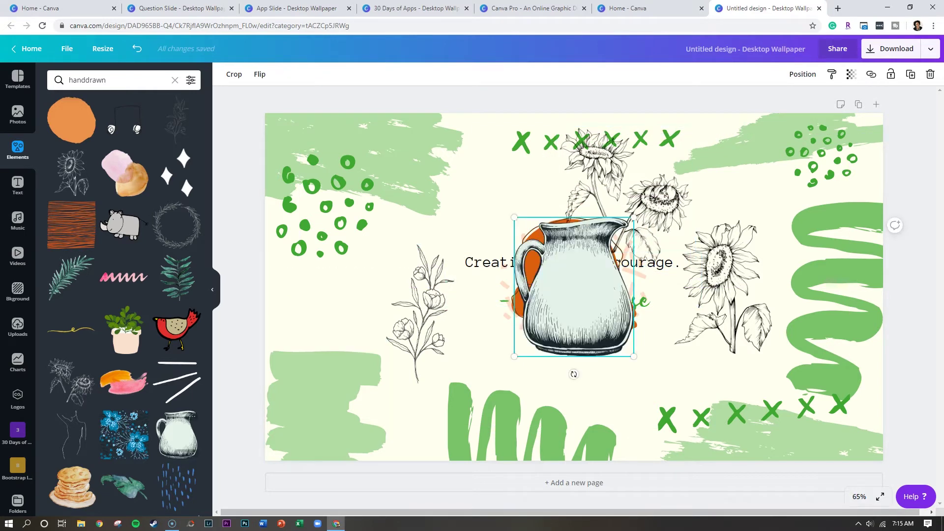
mouse_move(575, 287)
left_mouse_down()
mouse_move(335, 389)
mouse_move(330, 382)
left_mouse_up()
scroll(125, 295, "down", 5)
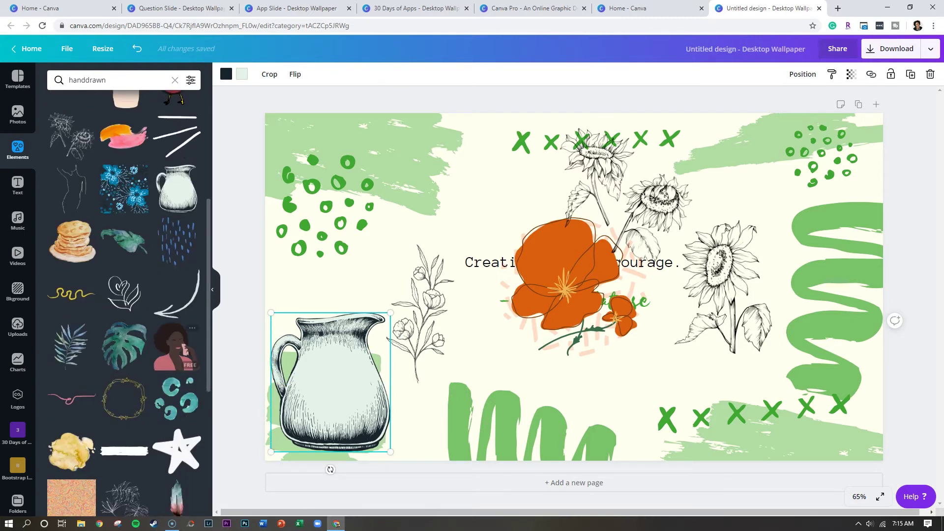
left_click(124, 346)
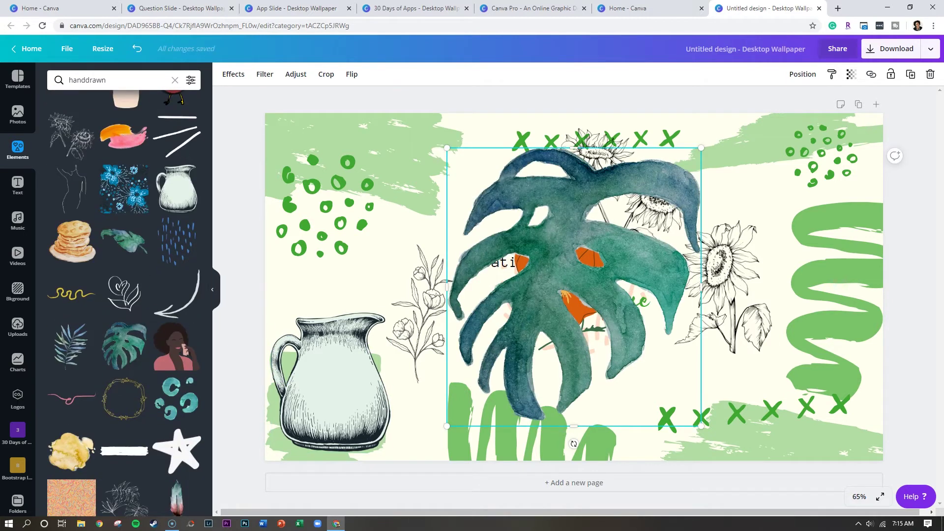
left_click_drag(702, 147, 566, 297)
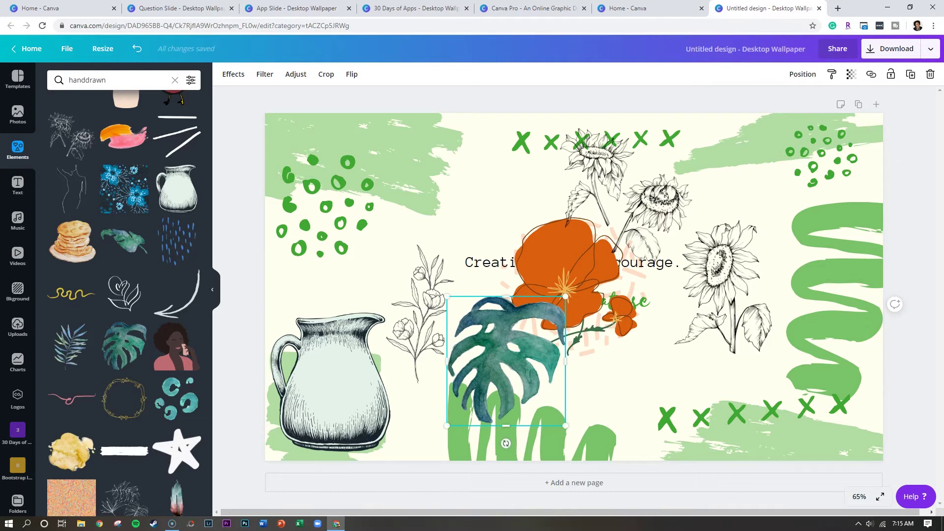
left_click_drag(506, 361, 421, 198)
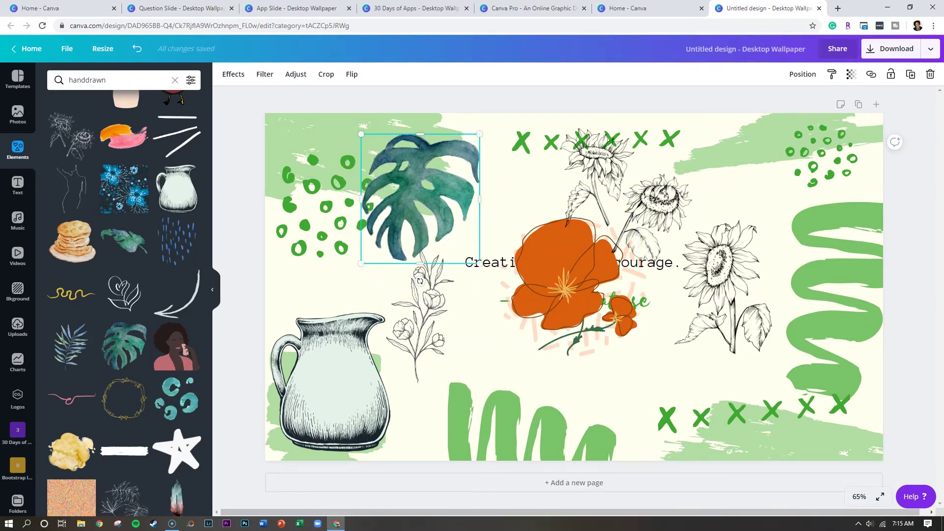
key("Escape")
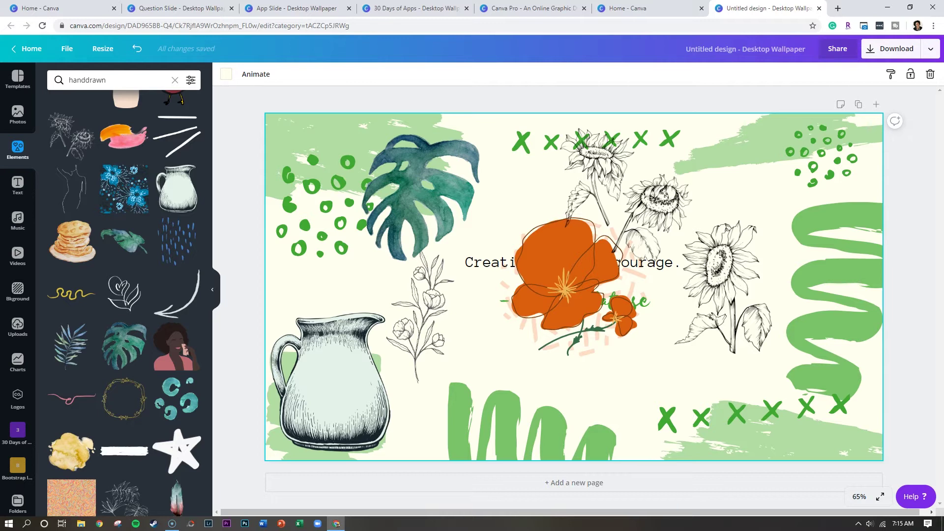
Add a leafy branch below the quote and a smaller berry branch at lower right.
scroll(124, 314, "down", 6)
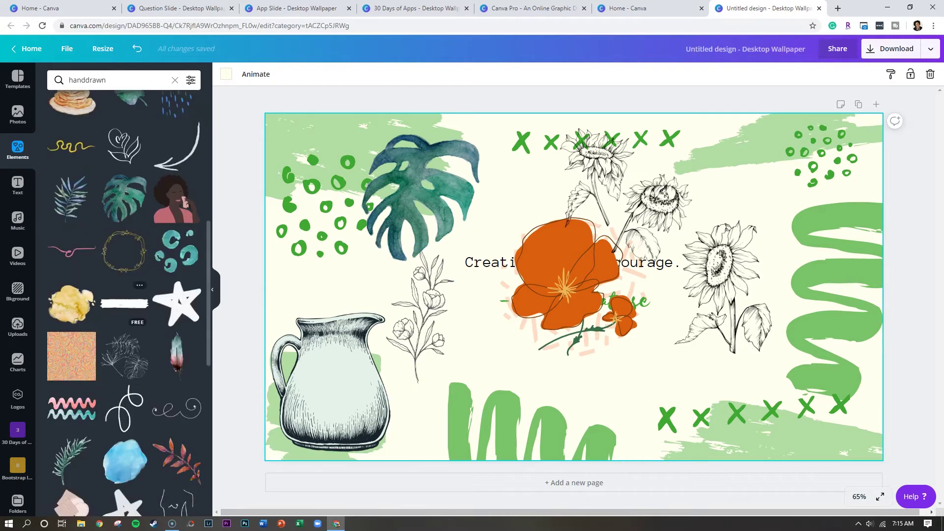
scroll(124, 315, "down", 5)
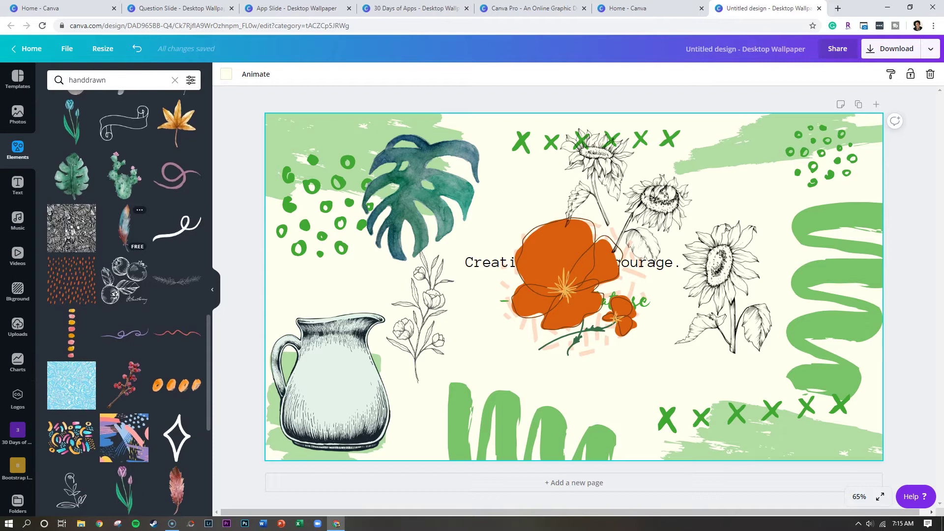
left_click(176, 280)
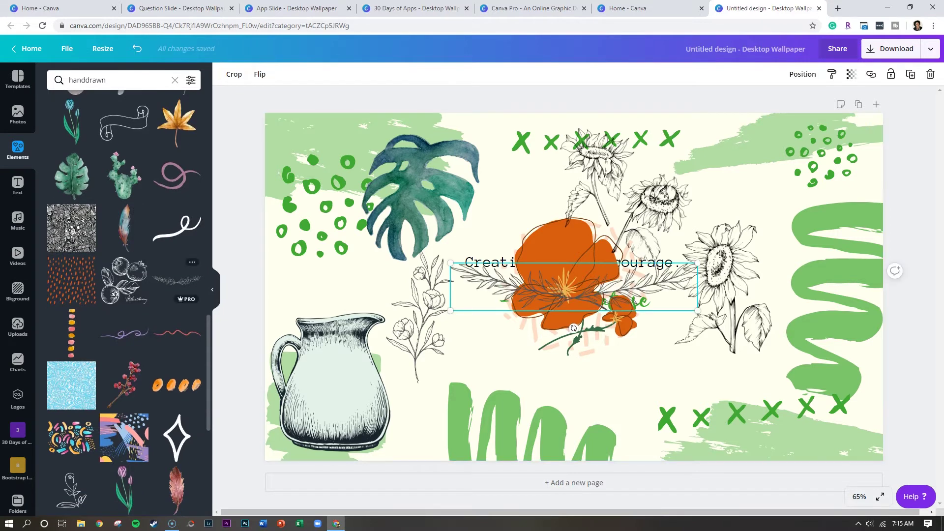
left_click_drag(574, 287, 564, 367)
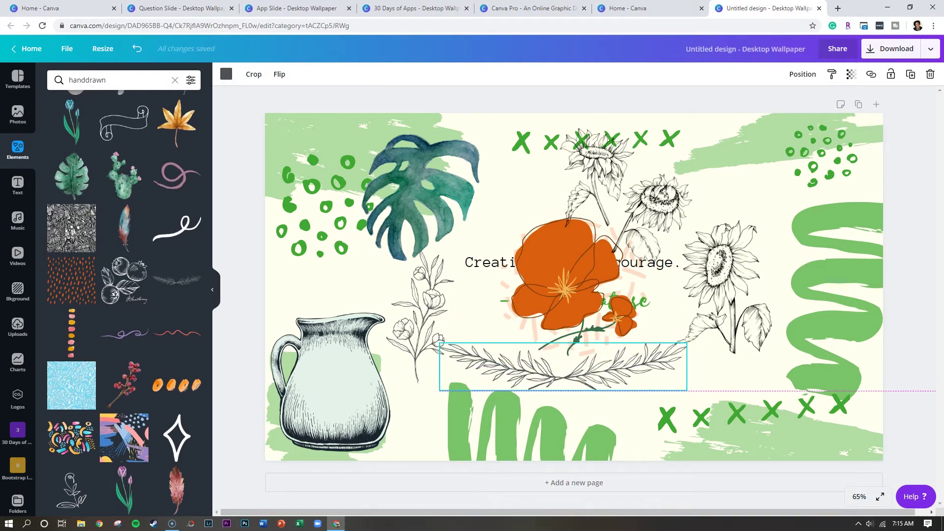
left_click(126, 386)
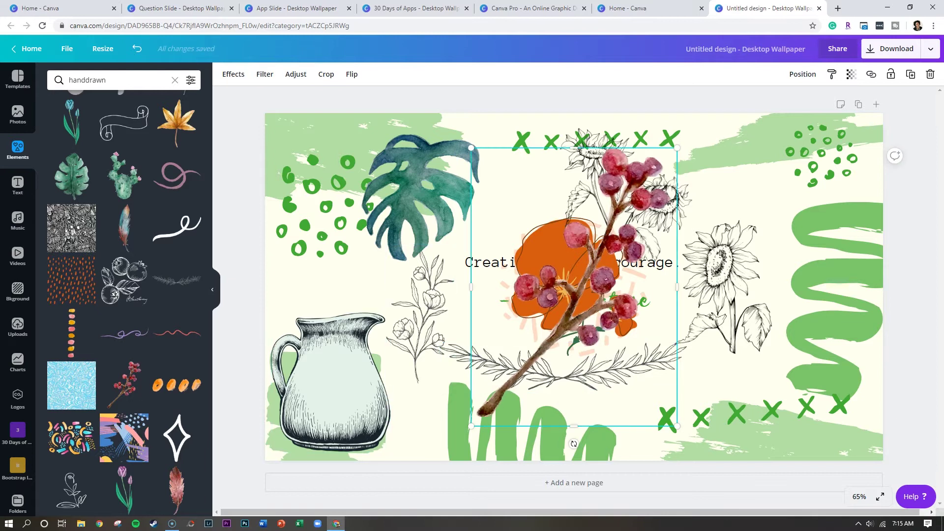
left_click_drag(472, 148, 552, 257)
left_click_drag(616, 339, 792, 339)
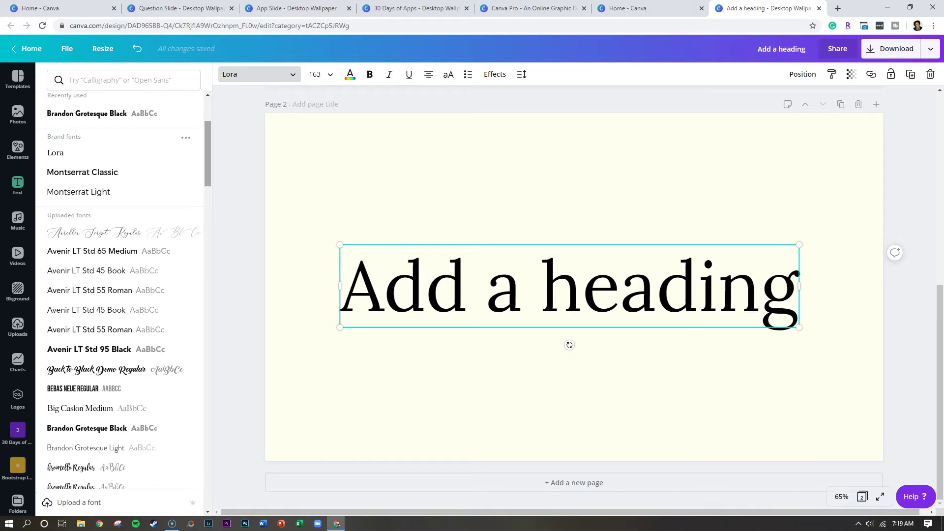
Scroll through the full font list for the Lora 163 'Add a heading' text.
left_click_drag(207, 153, 207, 388)
scroll(118, 381, "down", 10)
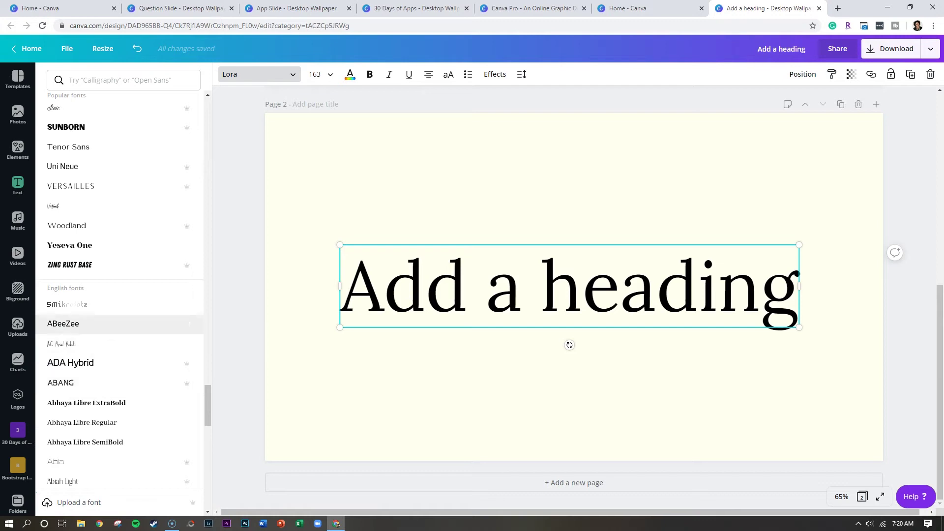
scroll(118, 304, "down", 12)
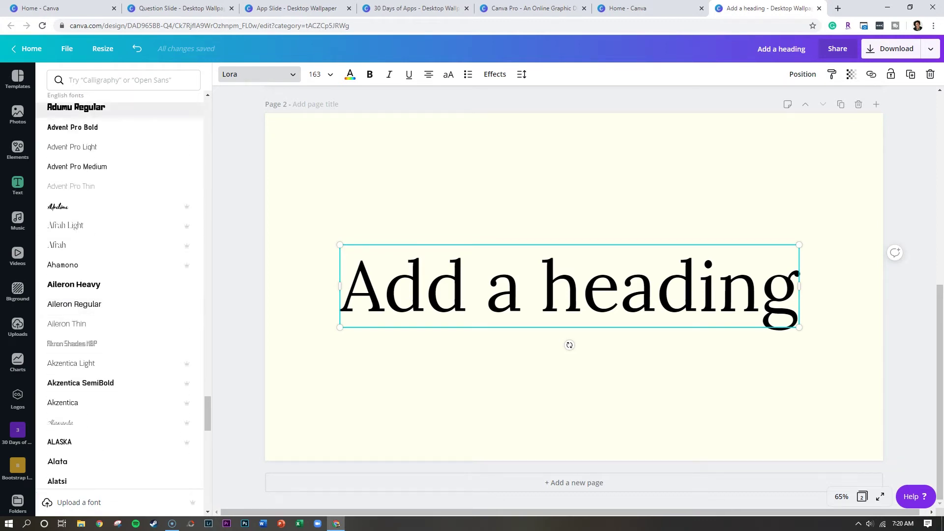
Search 'calligraphy' fonts, try Bundt Cake Bold, Great Vibes and others, ending on AC Cyberella.
left_click(123, 80)
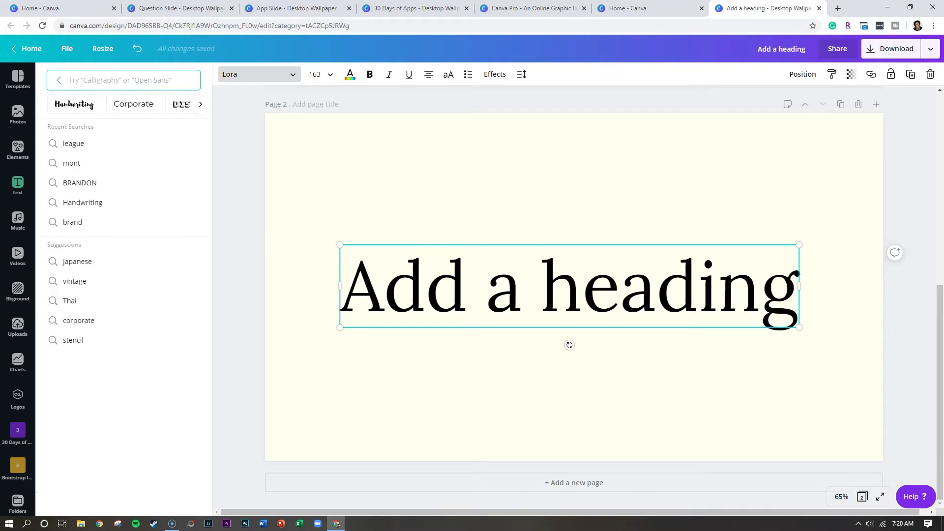
type("cal")
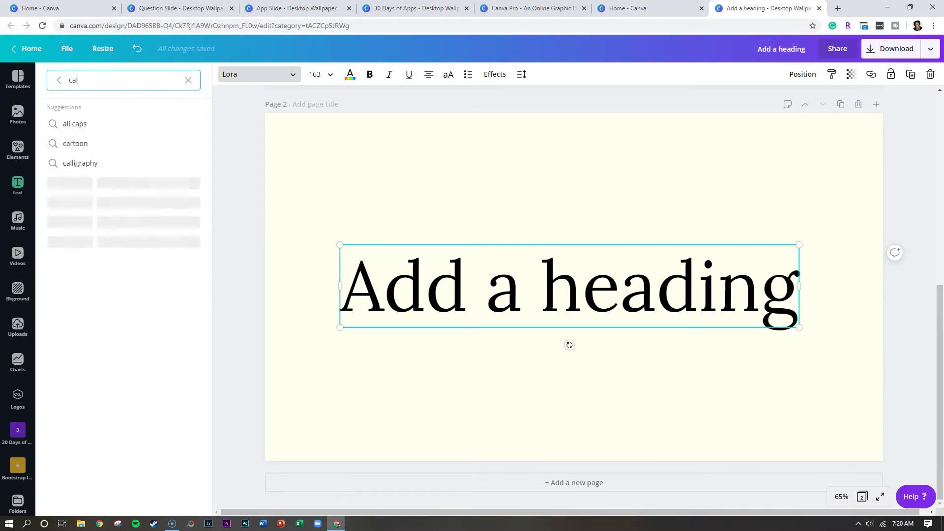
type("ligraphy")
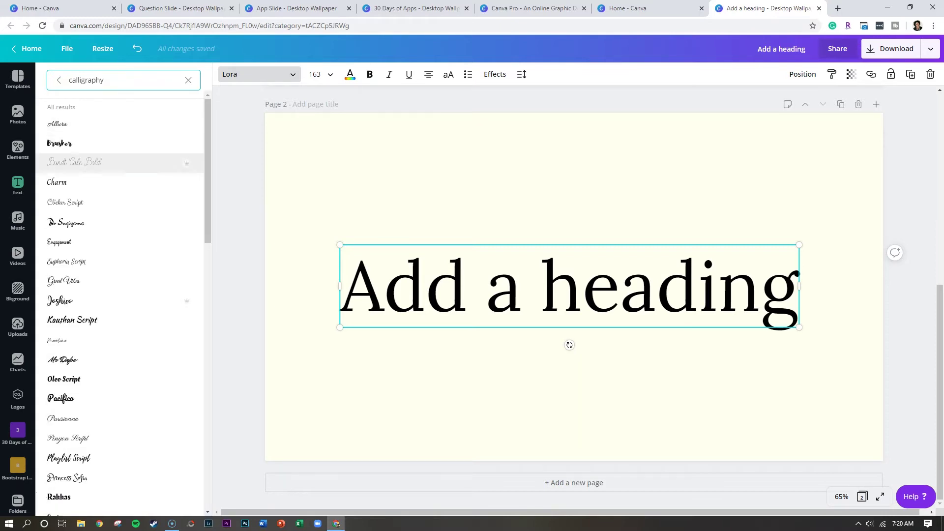
left_click(98, 163)
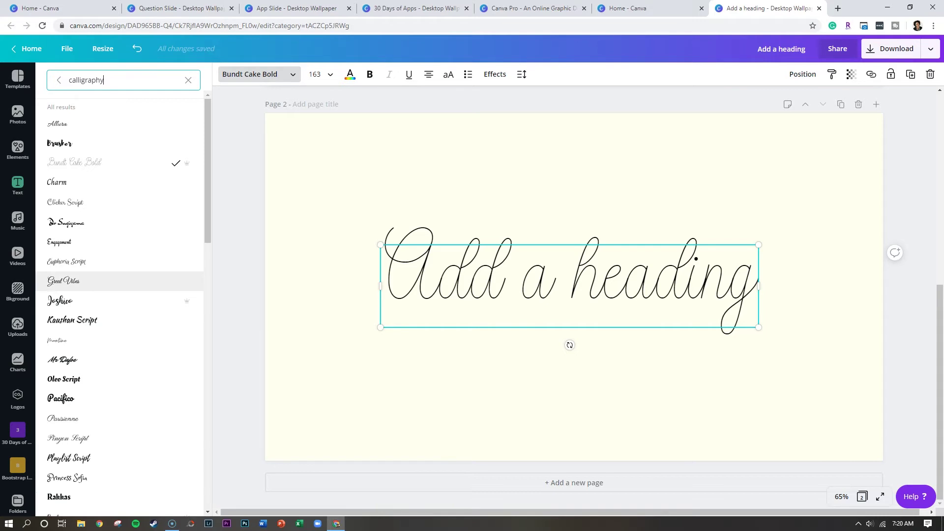
left_click(64, 281)
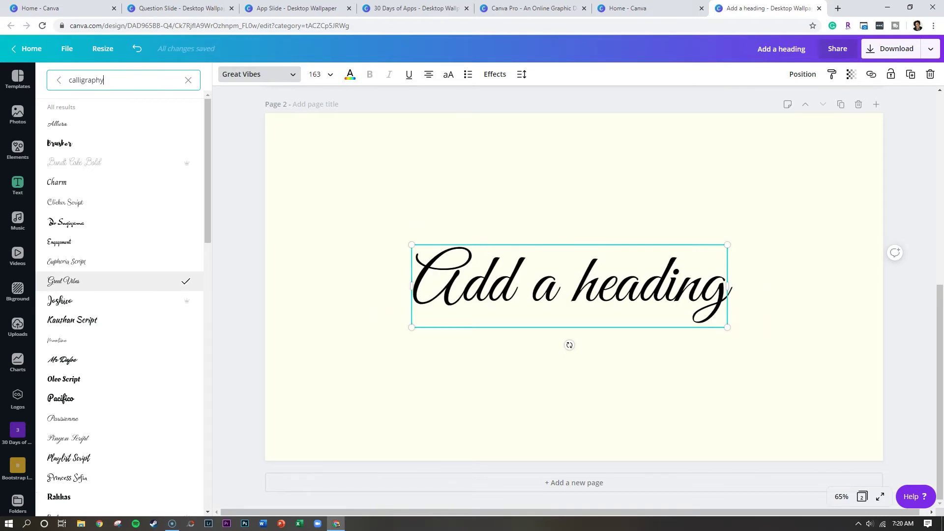
left_click(69, 458)
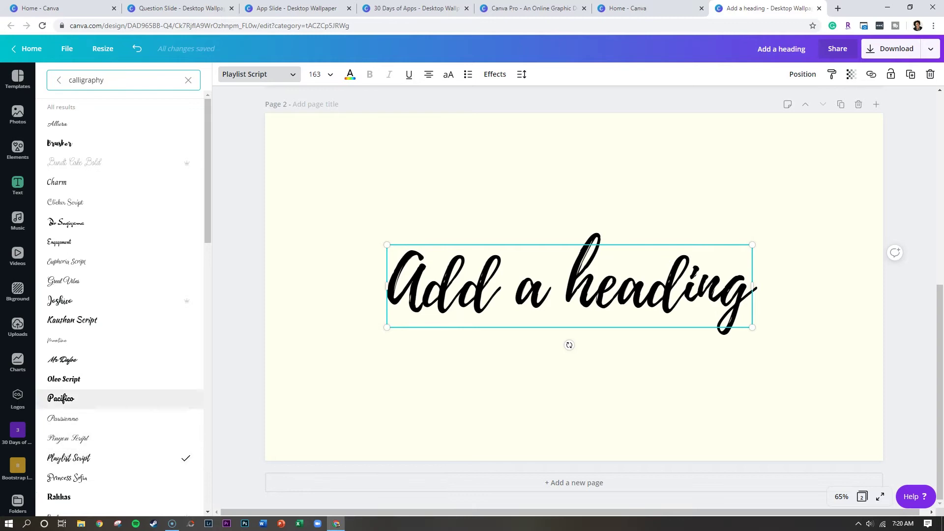
scroll(118, 398, "down", 4)
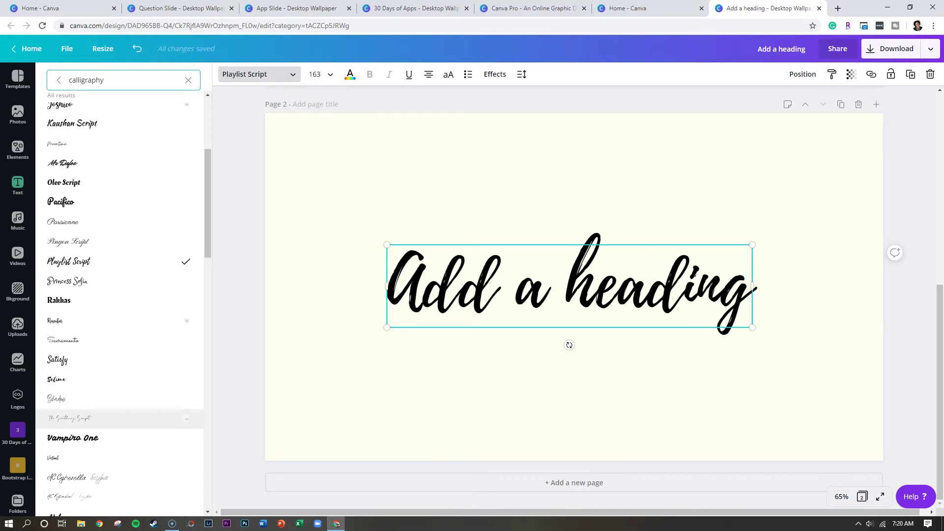
left_click(68, 418)
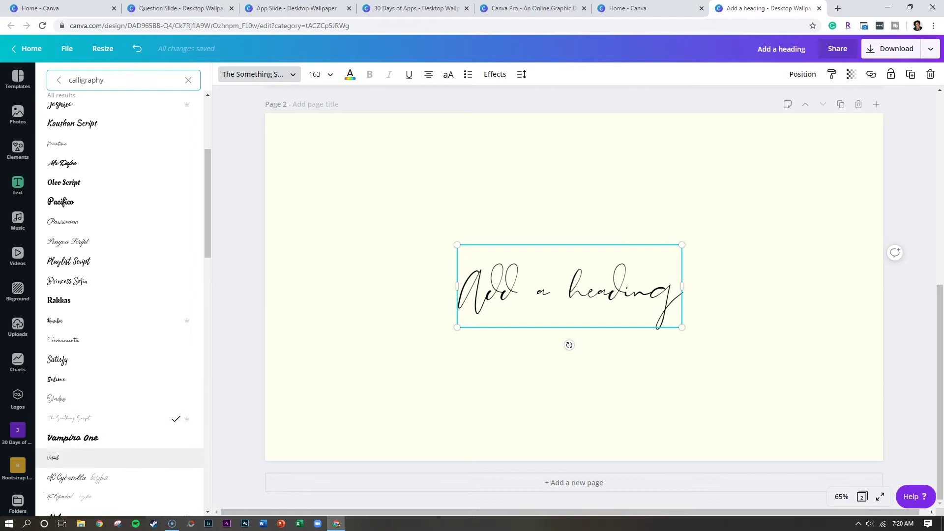
left_click(69, 478)
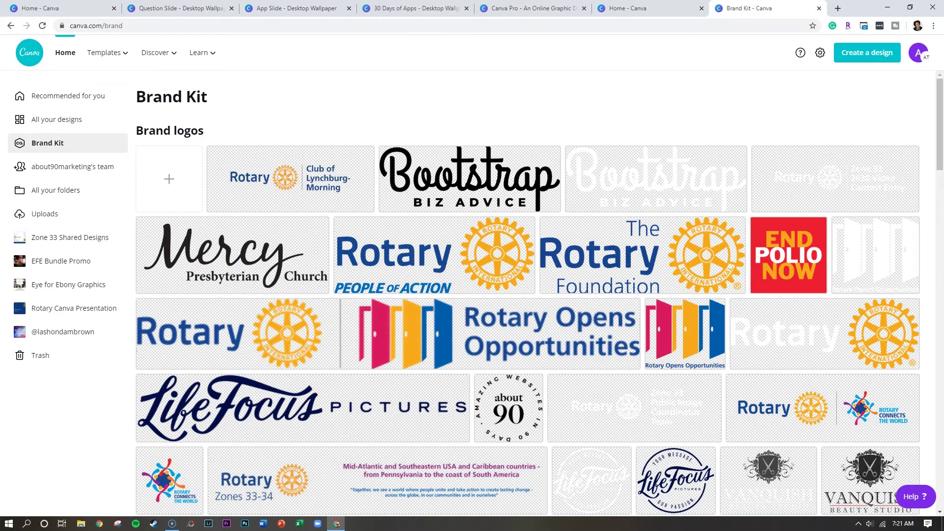
Scroll the Brand Kit past logos to the colour palettes and Lora/Montserrat Classic fonts.
scroll(529, 295, "down", 6)
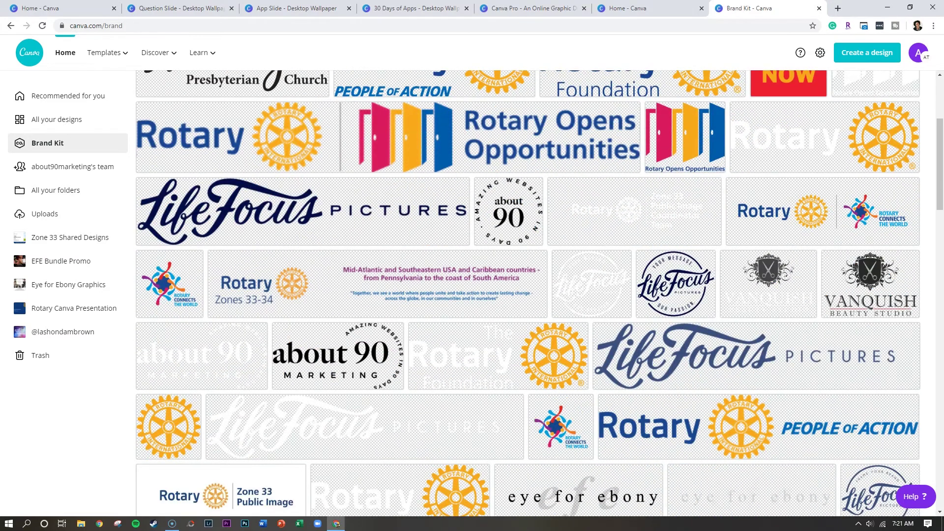
scroll(528, 295, "down", 10)
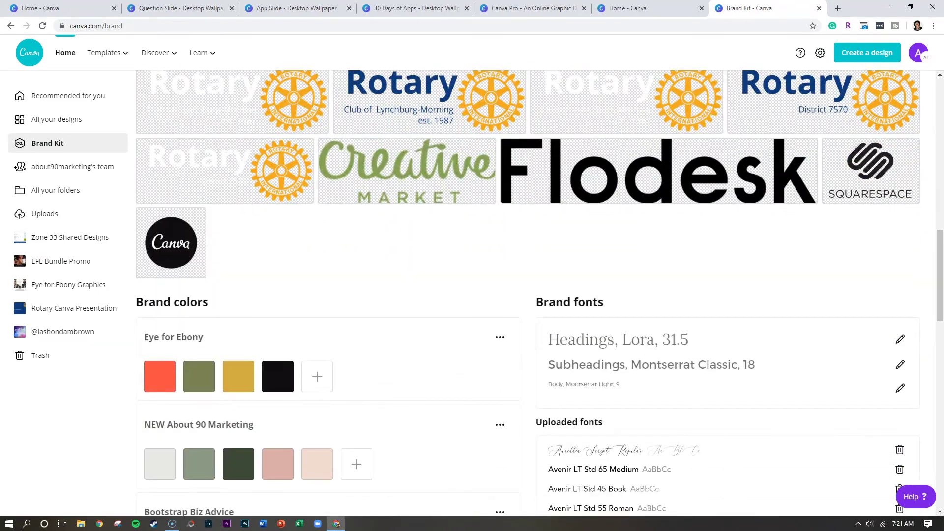
scroll(278, 130, "down", 3)
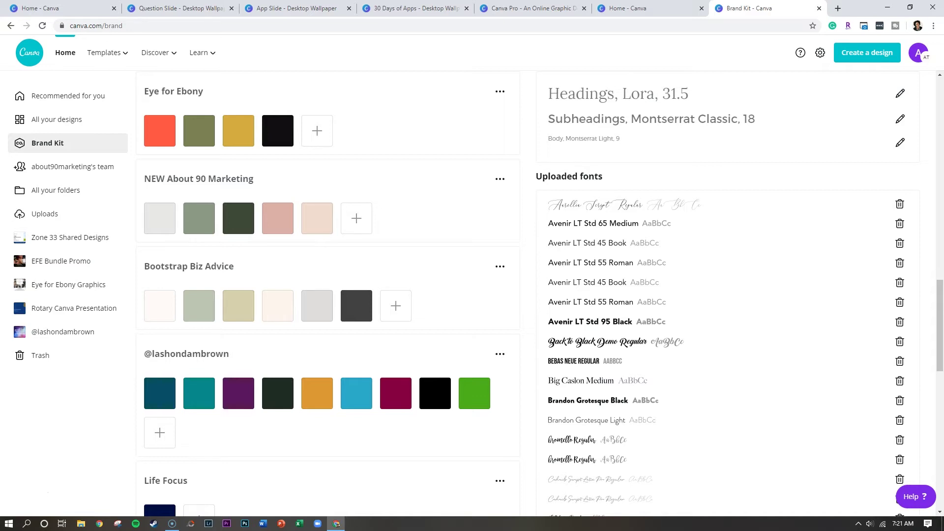
Add and remove an orange swatch in the NEW About 90 Marketing palette, then choose Create a design.
left_click(356, 218)
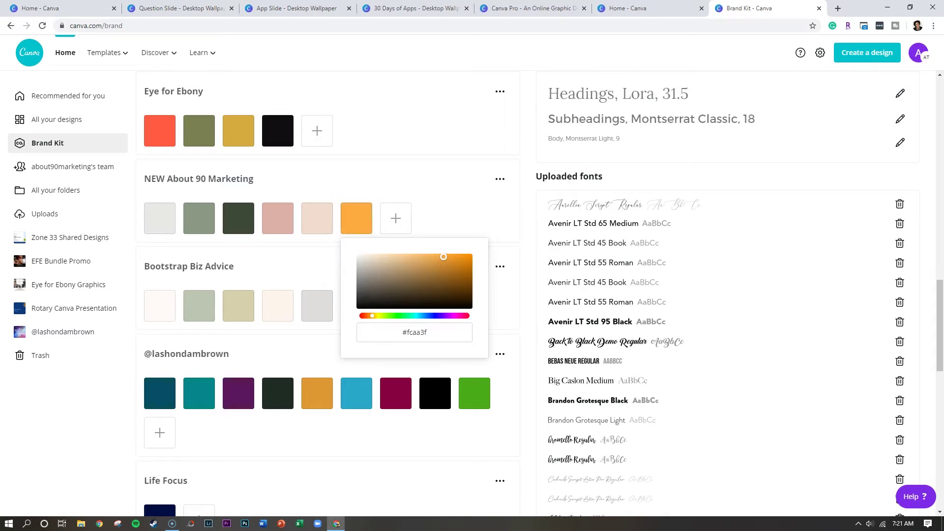
left_click(371, 204)
left_click(371, 205)
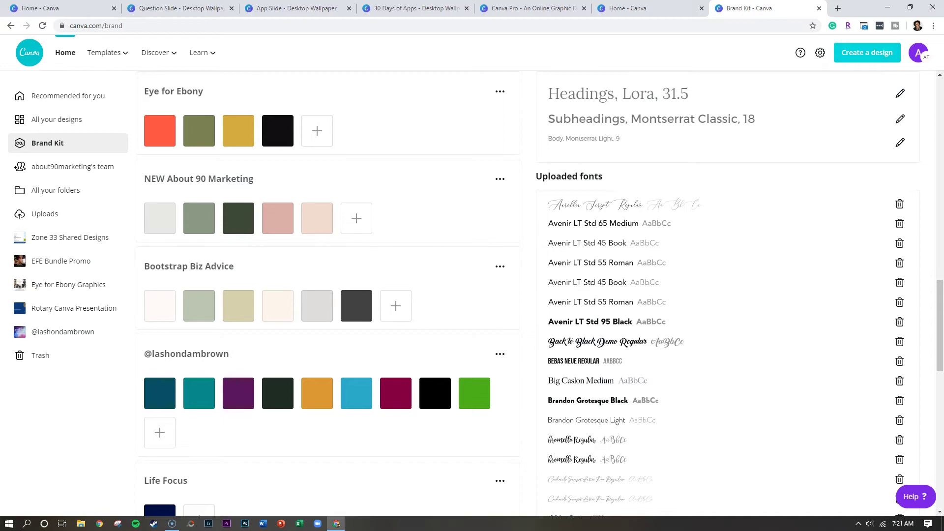
left_click(868, 53)
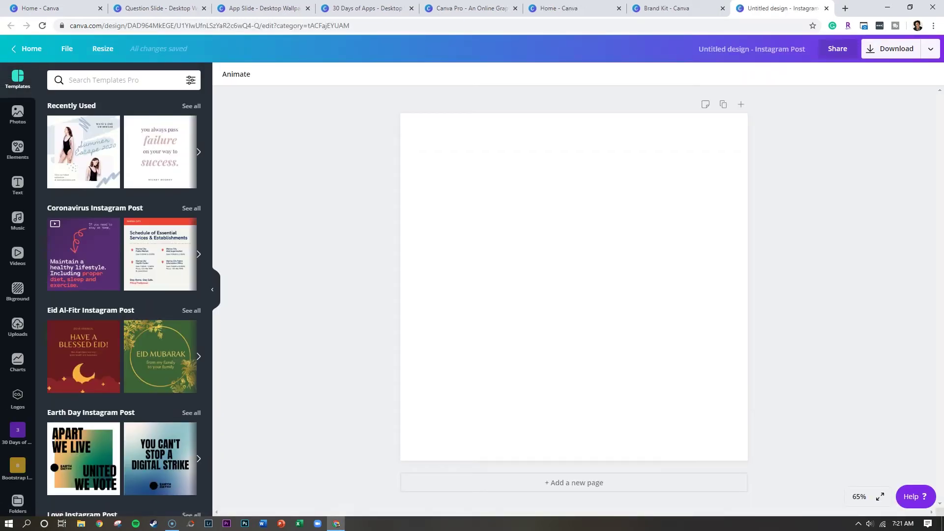
Apply the 'you always pass failure' quote template and browse text colour palettes for 'failure'.
left_click(159, 152)
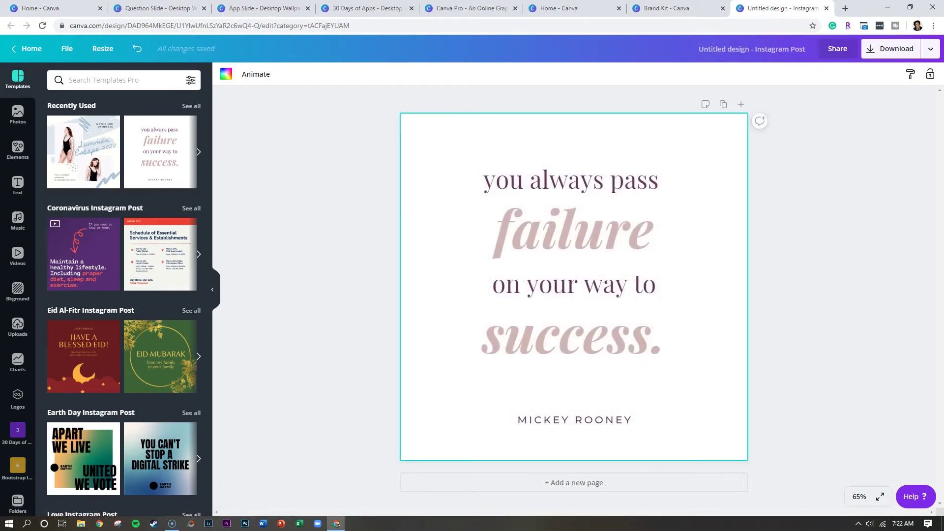
left_click(574, 231)
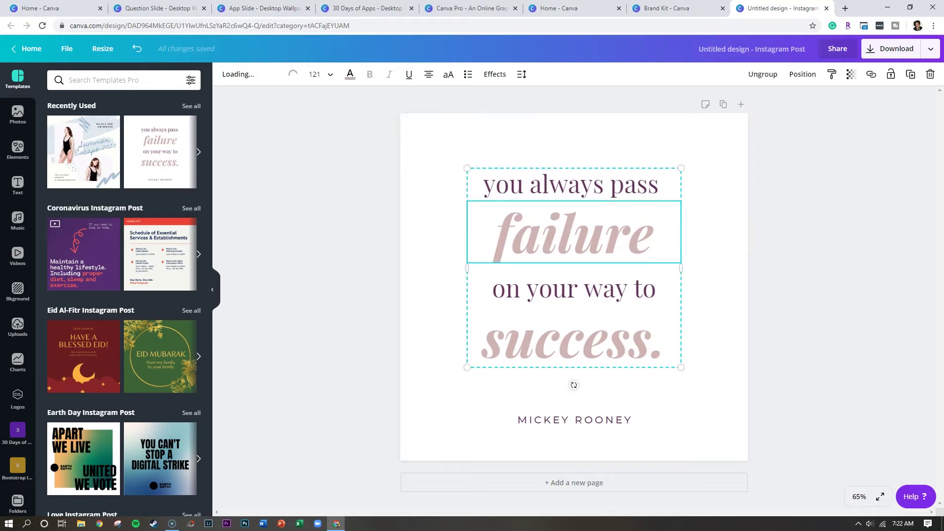
double_click(574, 231)
left_click(351, 75)
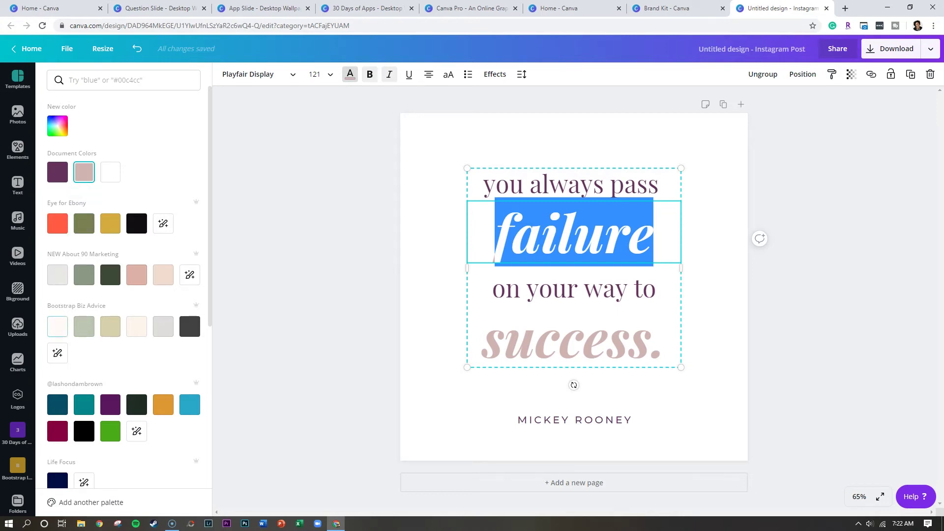
scroll(123, 285, "down", 4)
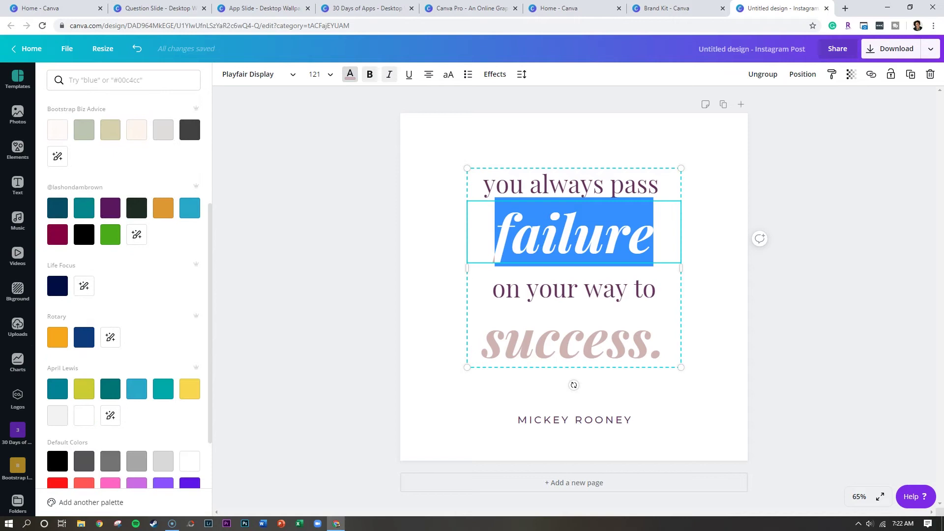
scroll(123, 285, "down", 2)
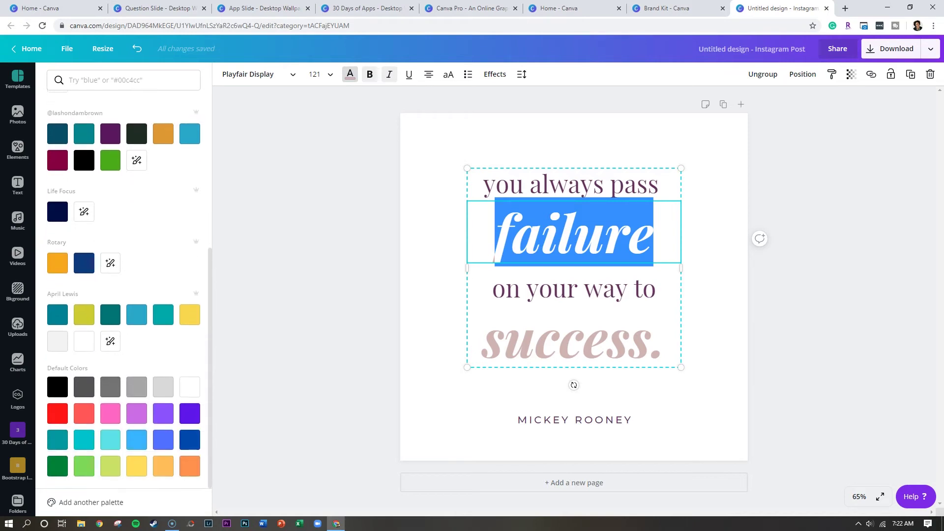
scroll(123, 285, "up", 5)
scroll(123, 285, "up", 2)
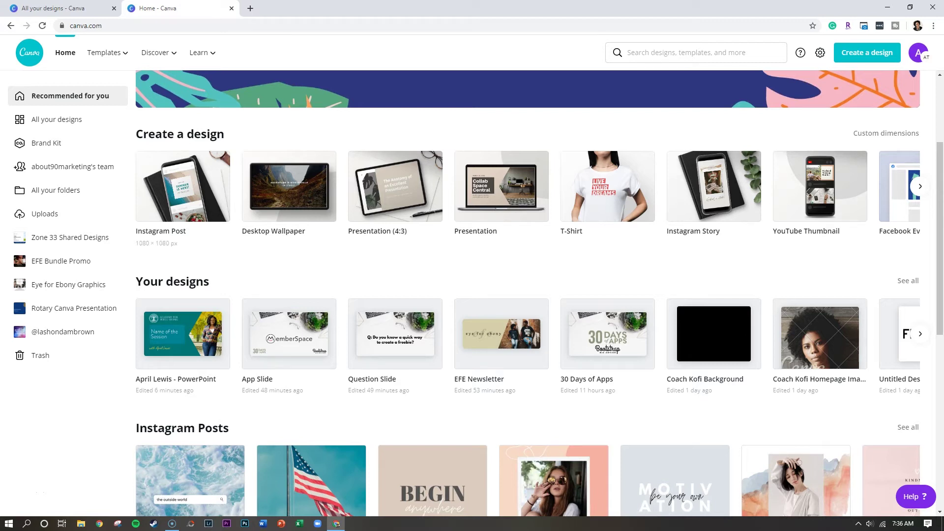
Start an Instagram post from the End of Season Sale template found by searching 'sales', then open Resize.
left_click(182, 186)
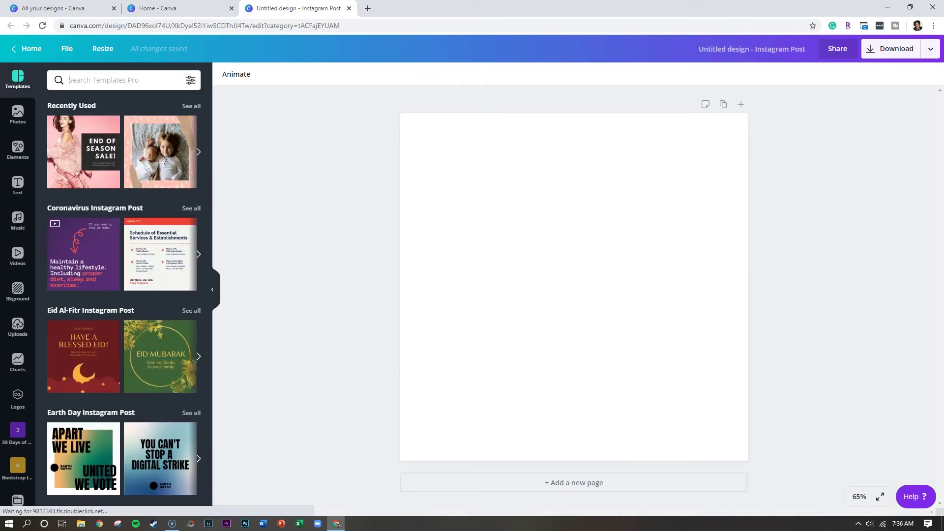
type("sales")
key("Return")
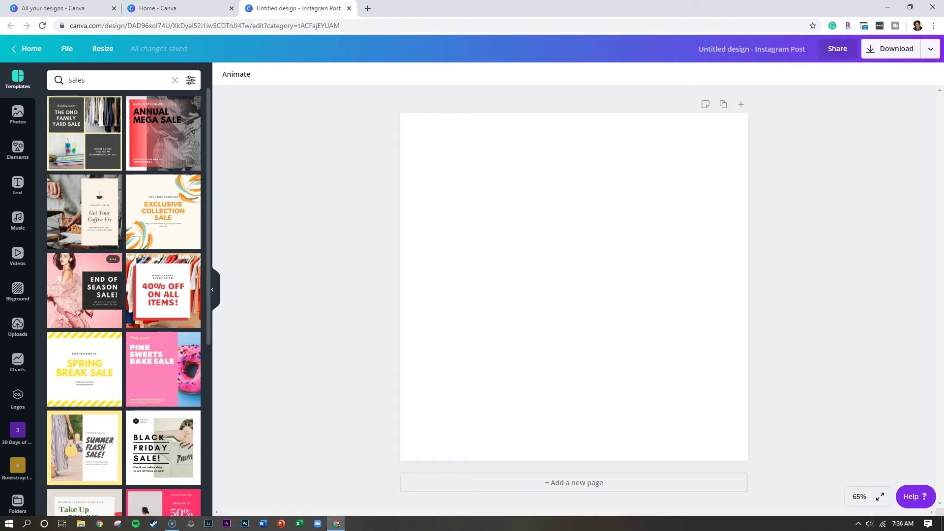
left_click(84, 290)
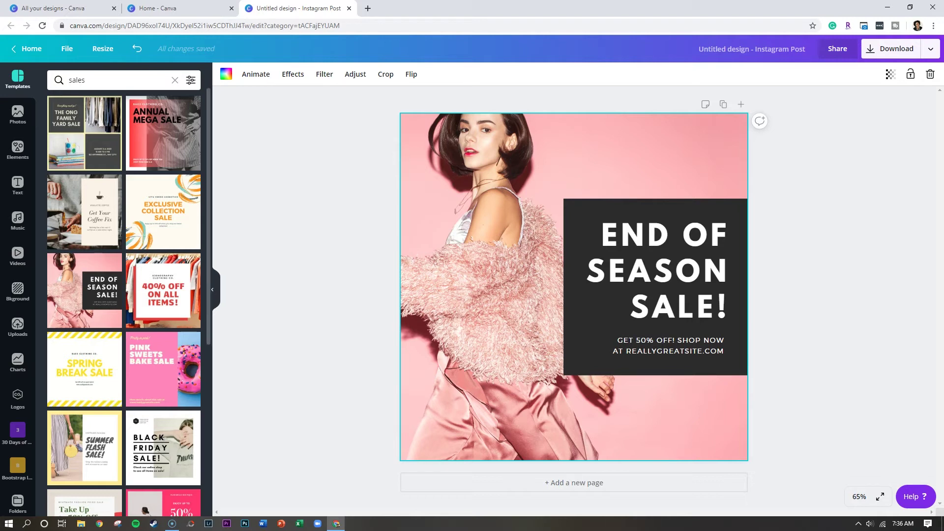
left_click(103, 48)
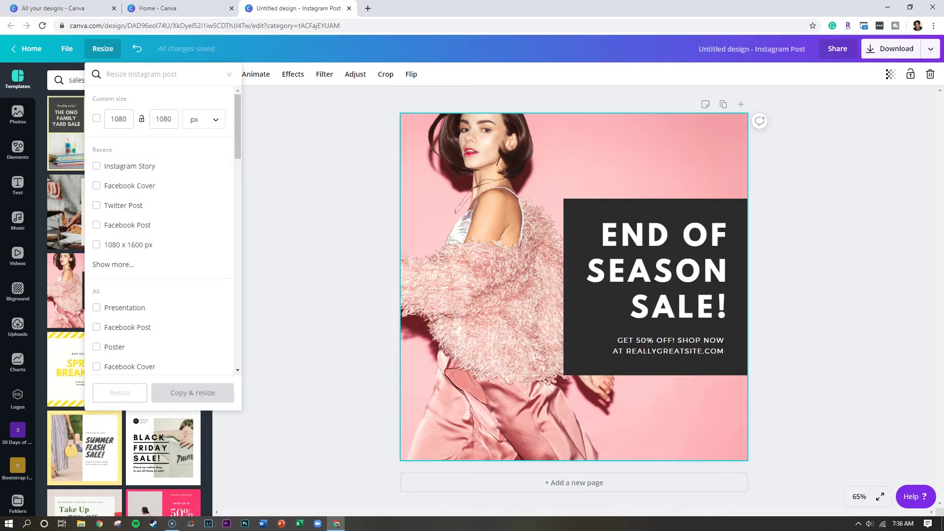
Resize the End of Season Sale post into an Instagram Story copy.
left_click(97, 165)
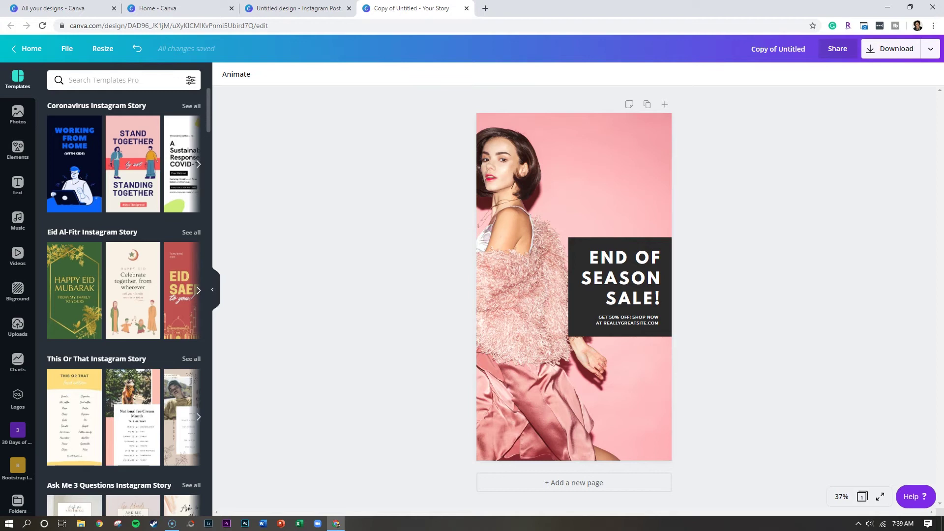
Add a second story page and open the Peach and Orange Covid-19 template set.
left_click(192, 106)
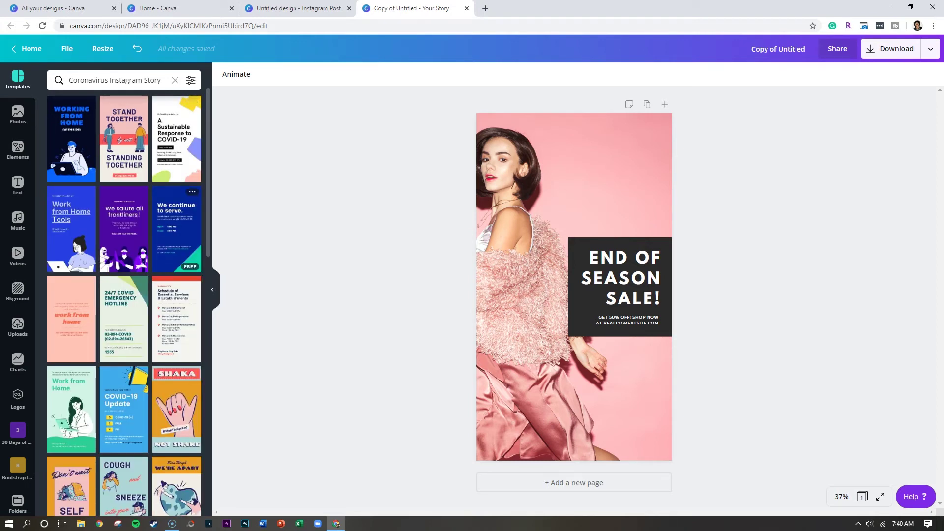
scroll(124, 295, "down", 5)
scroll(124, 302, "down", 9)
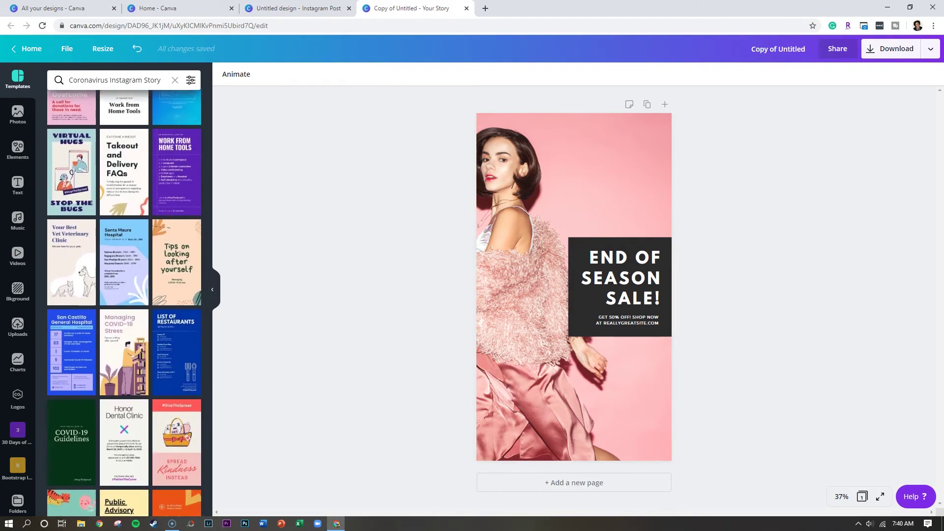
left_click(574, 483)
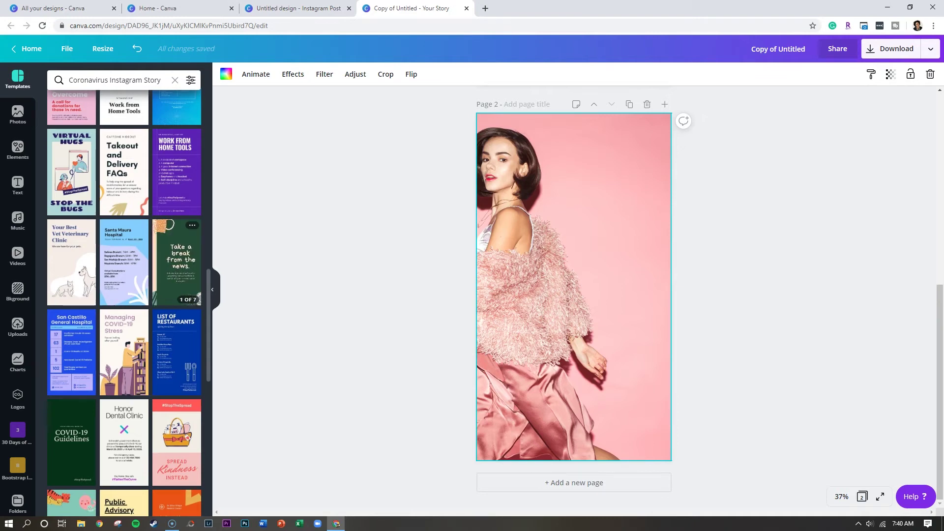
left_click(177, 260)
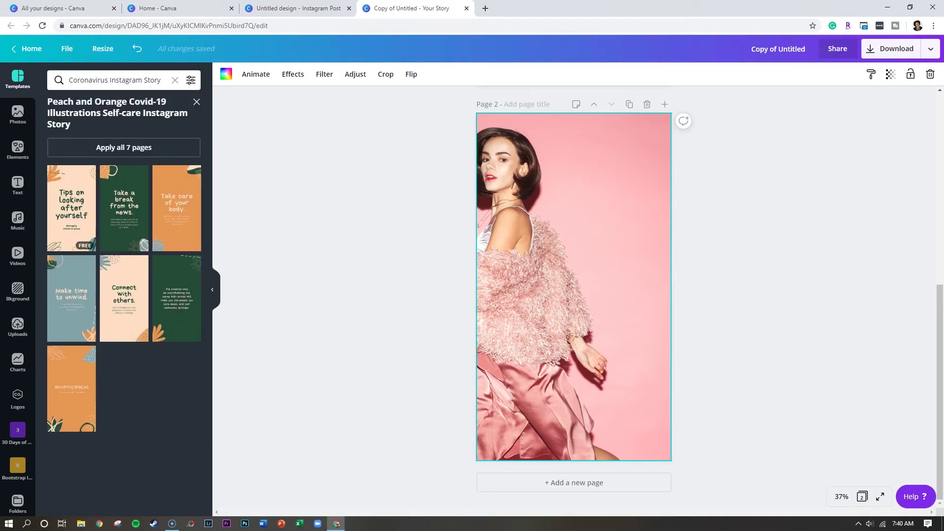
Fill pages 2–8 with the seven Peach and Orange self-care designs, ending with #STOPTHESPREAD.
left_click(74, 216)
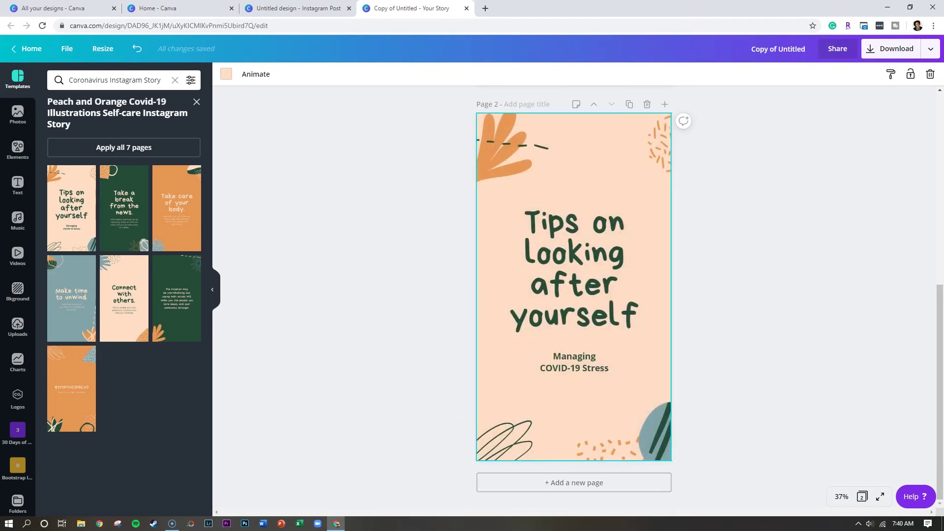
left_click(124, 208)
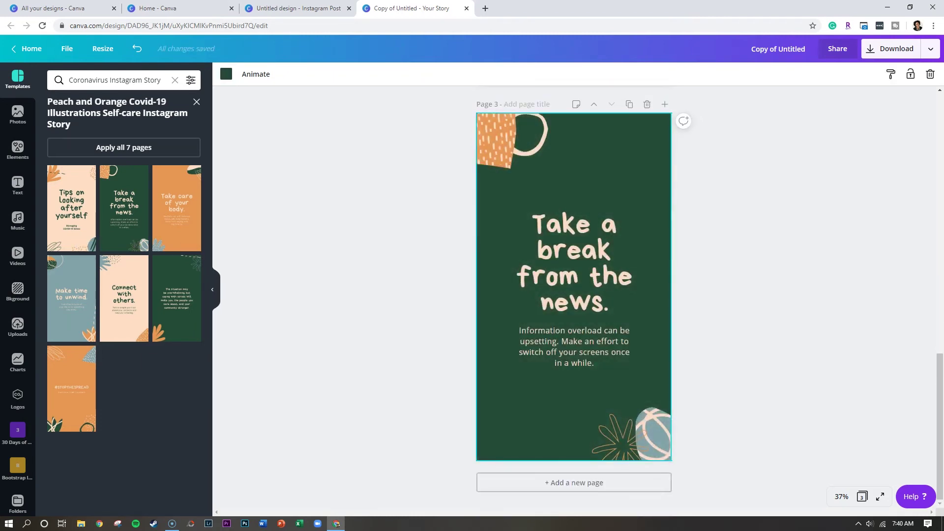
left_click(177, 208)
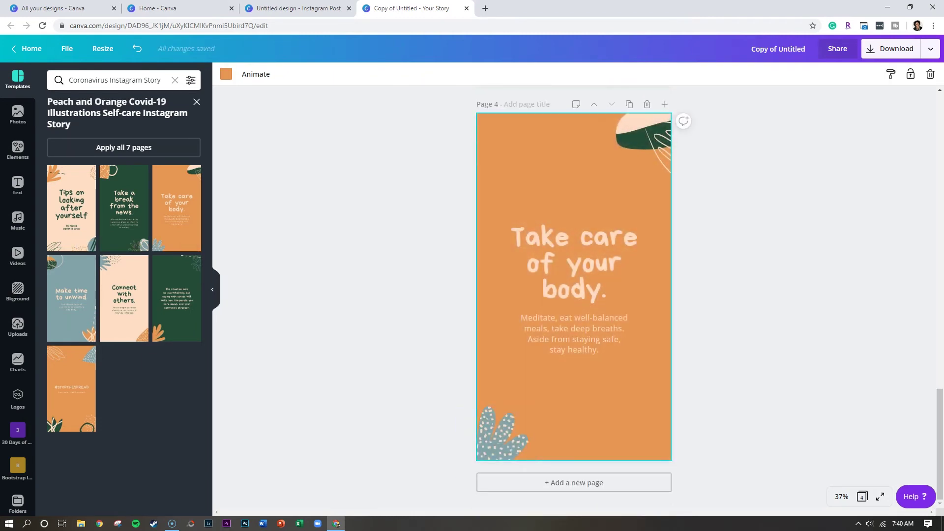
left_click(72, 297)
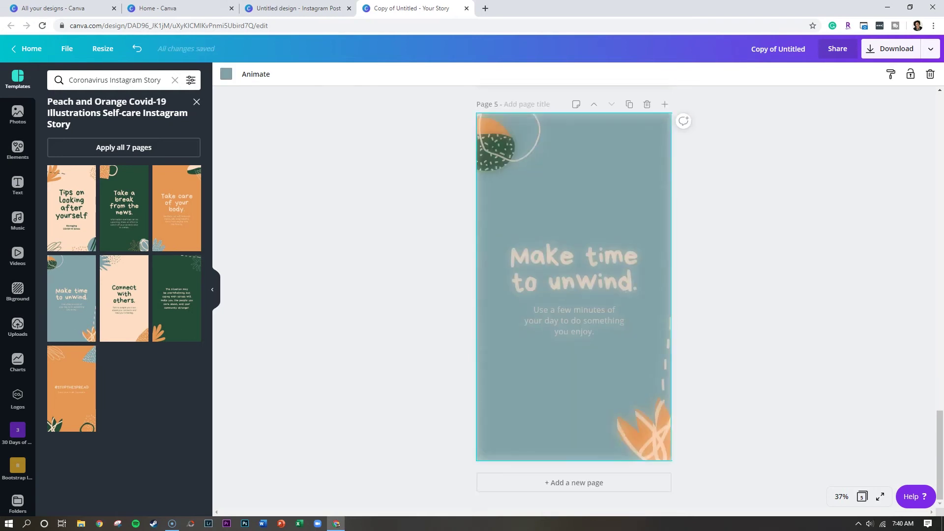
left_click(124, 298)
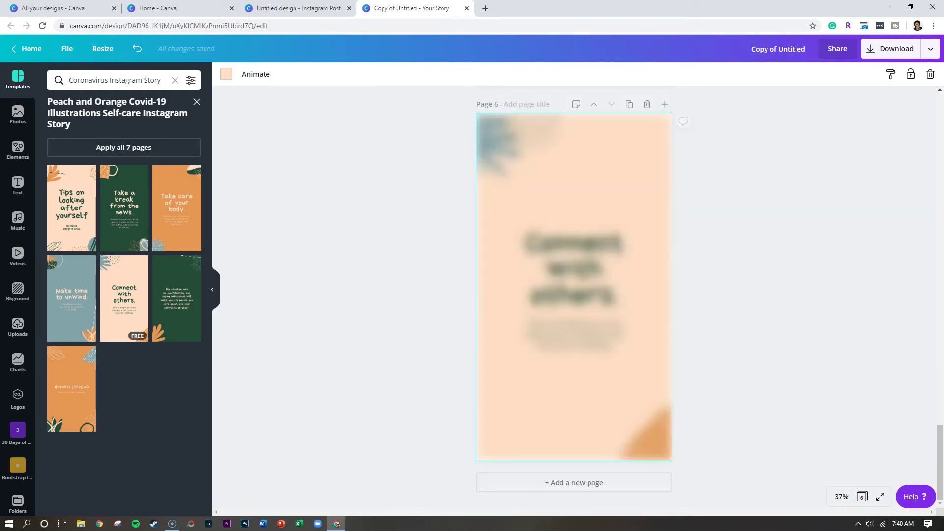
left_click(177, 297)
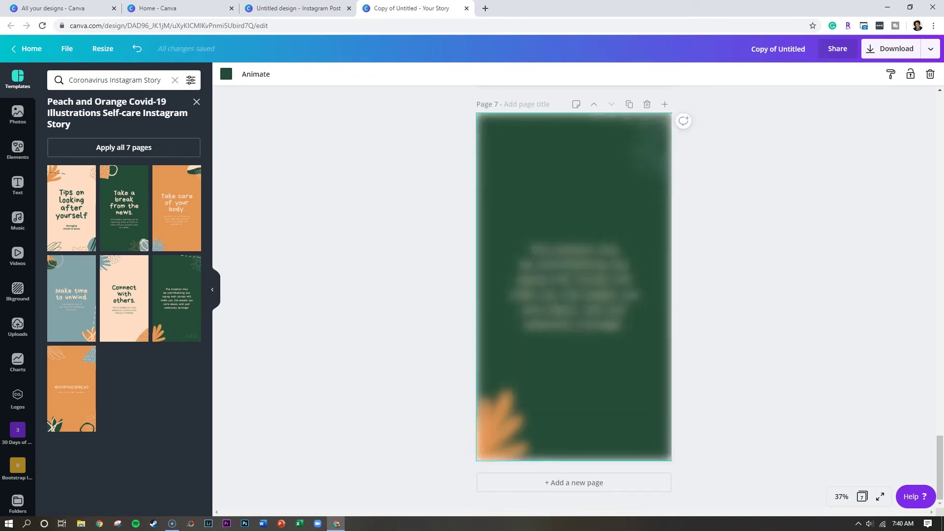
left_click(72, 389)
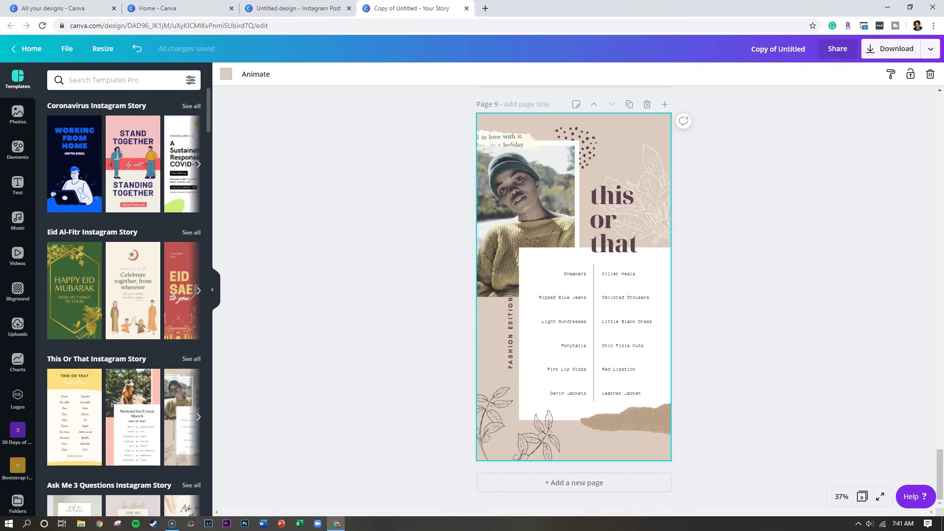
Put the Ask me anything template on page 9 of the story.
scroll(123, 320, "down", 4)
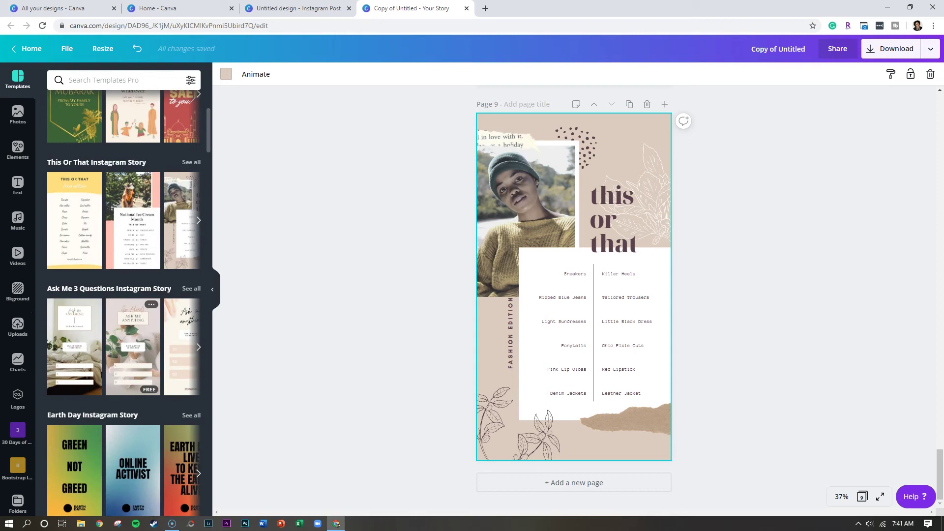
left_click(74, 344)
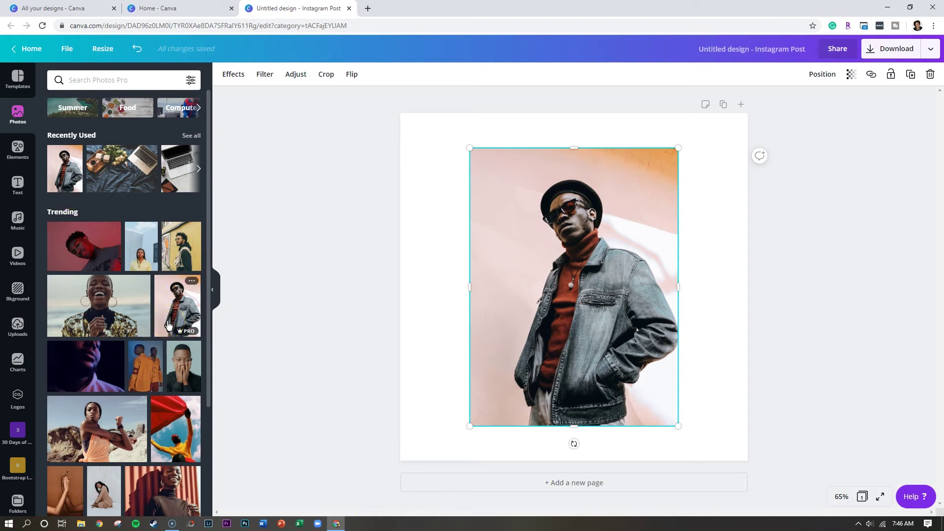
Apply Background Remover from Effects to the denim-jacket portrait.
left_click(234, 81)
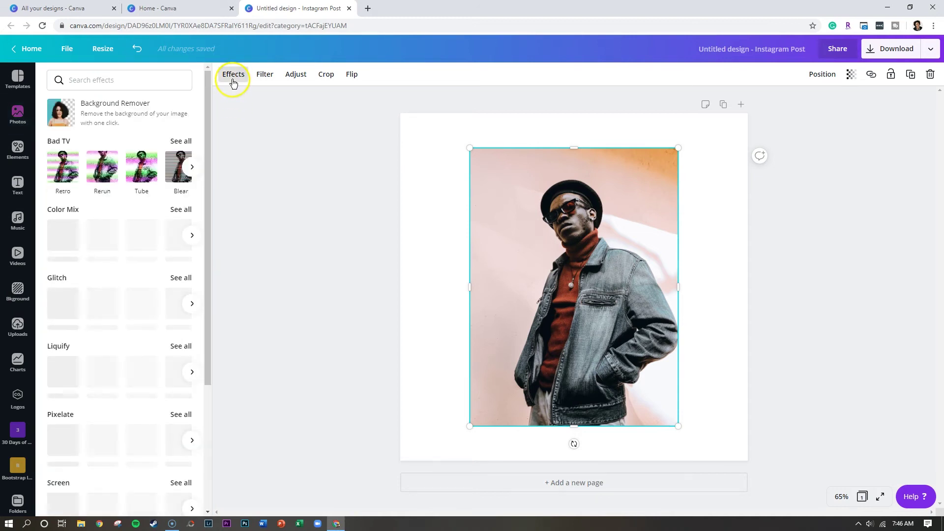
left_click(137, 128)
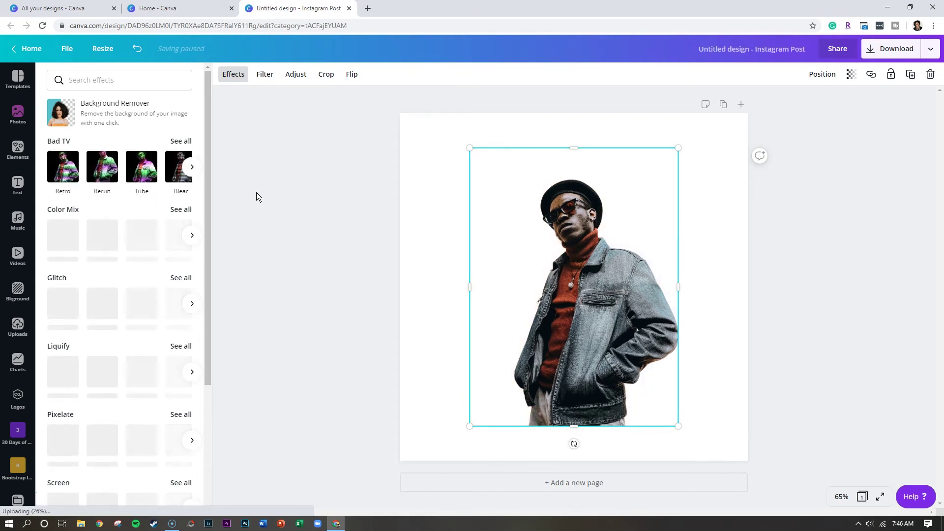
Add a second page holding the original denim-jacket photo.
left_click(288, 199)
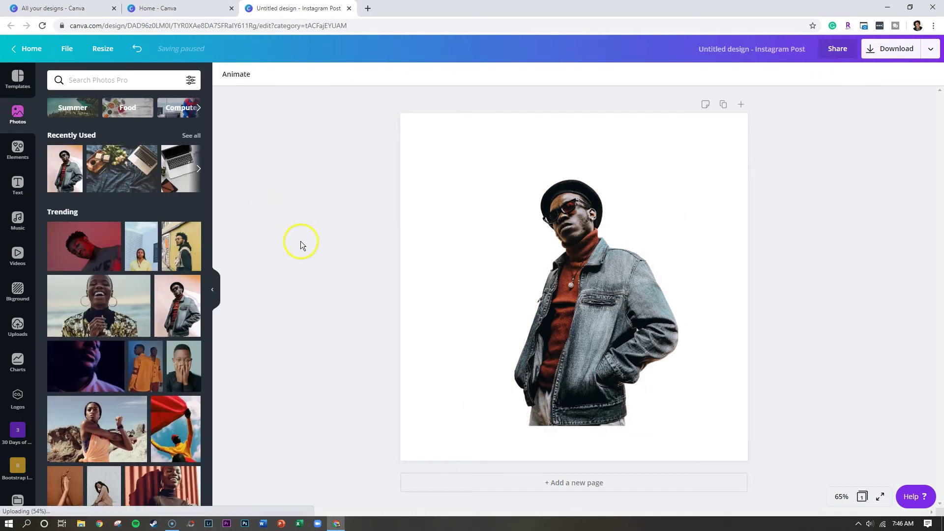
left_click(426, 484)
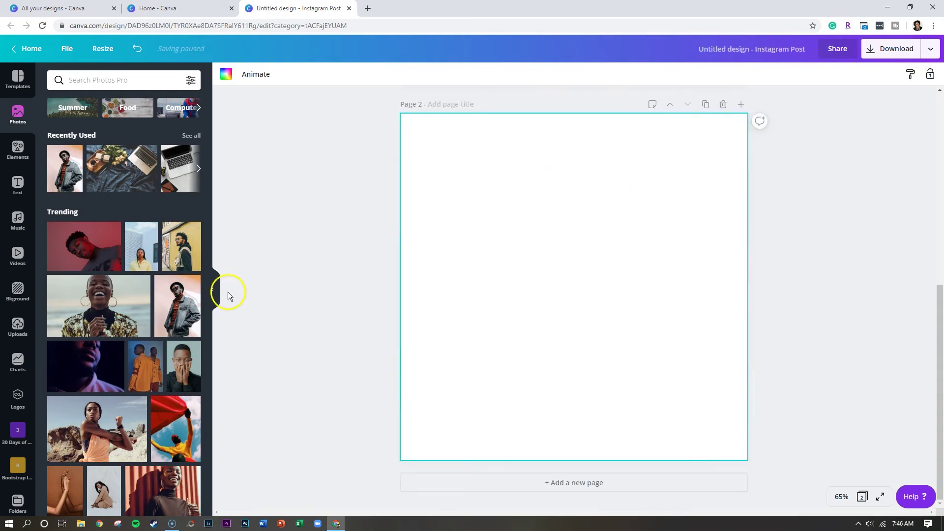
left_click(189, 316)
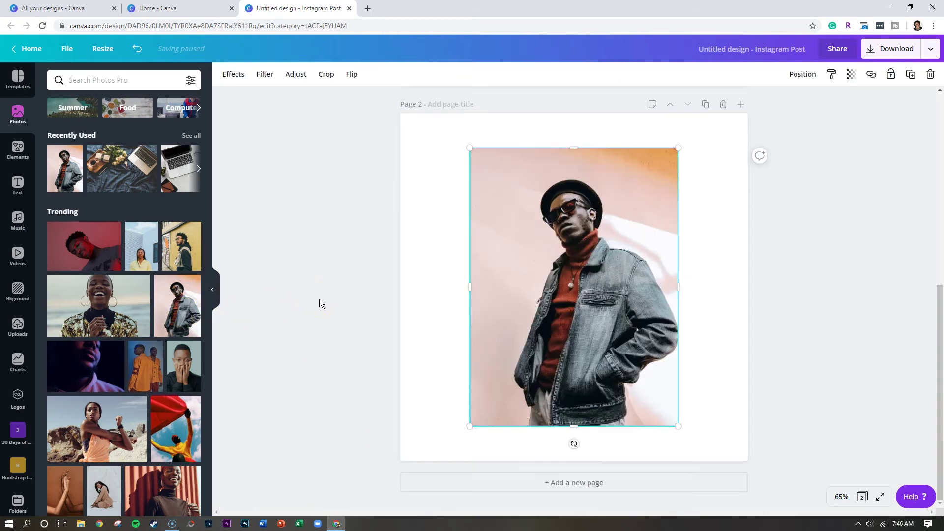
Enlarge the cut-out man on page 1 and shift him slightly right.
scroll(320, 299, "up", 8)
left_click(604, 337)
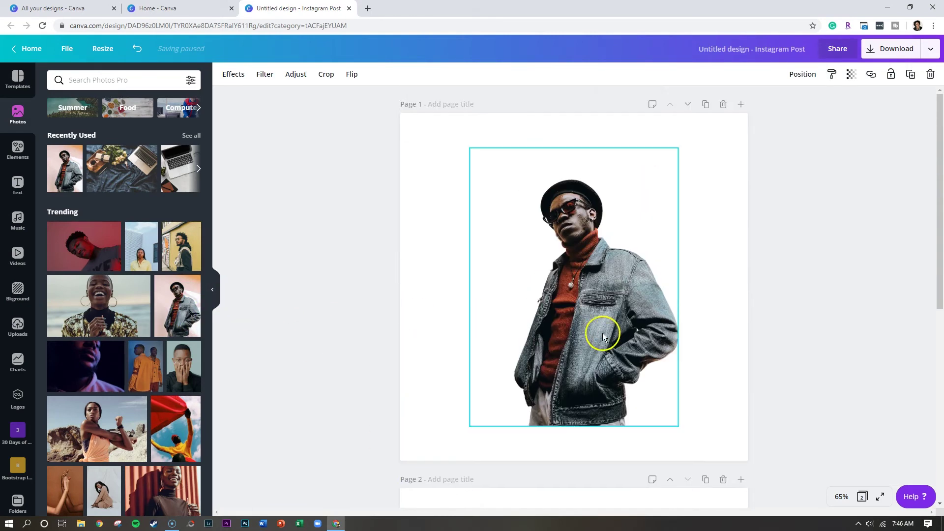
left_click_drag(678, 426, 720, 482)
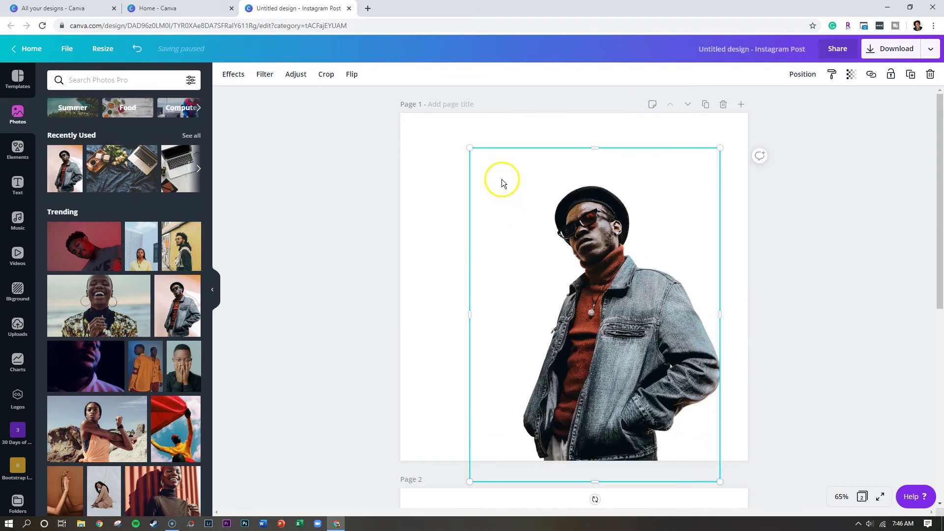
left_click_drag(470, 148, 428, 92)
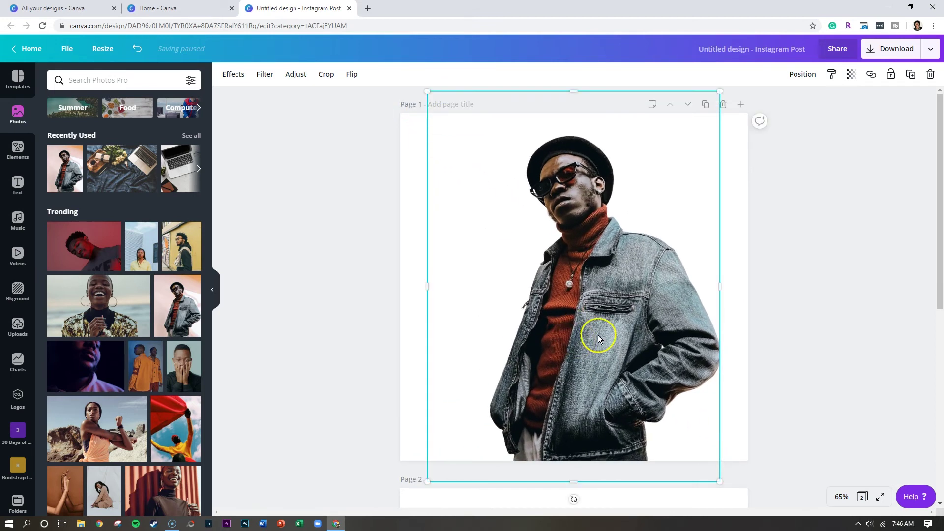
left_click_drag(599, 338, 627, 332)
Apply the pink swirl abstract background to page 1.
left_click(262, 363)
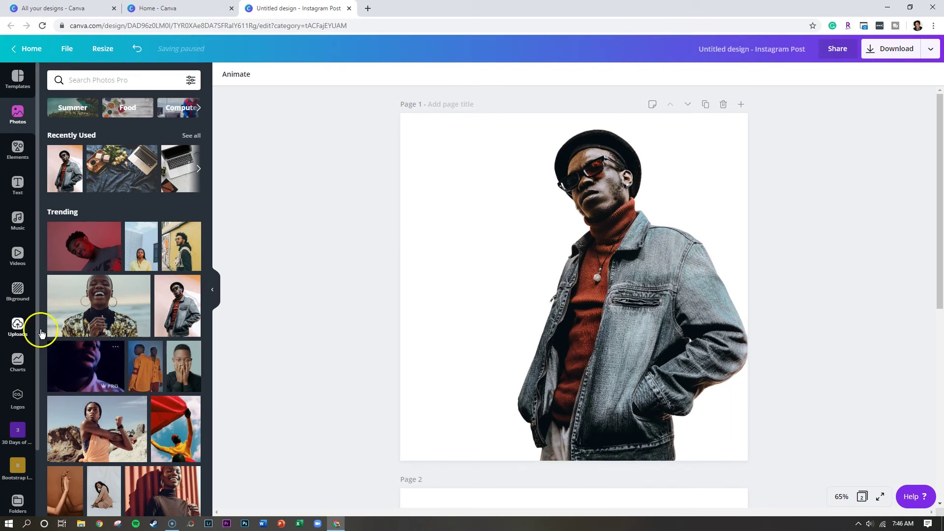
left_click(10, 298)
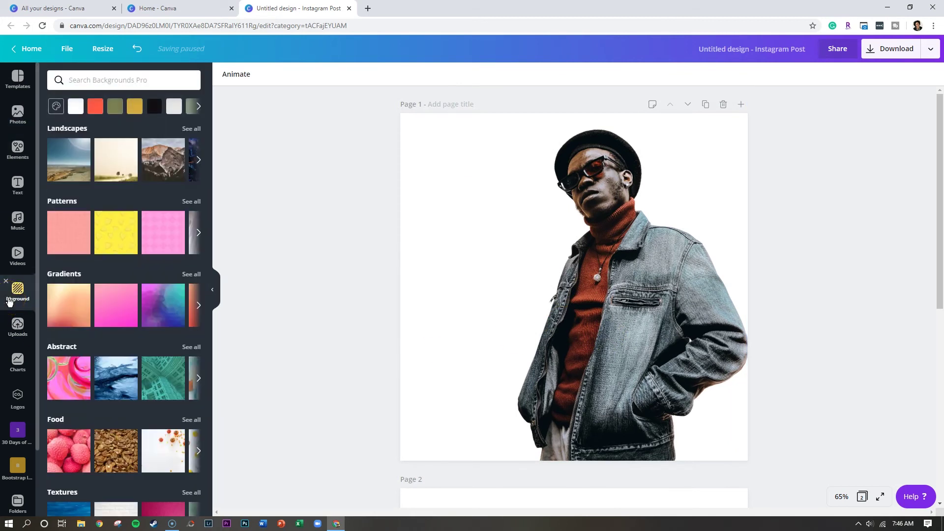
left_click(69, 378)
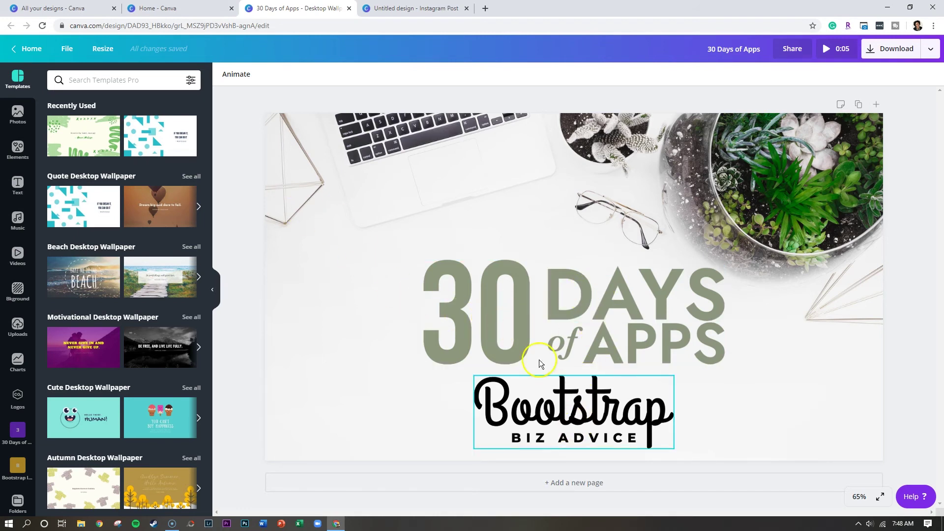
Preview the Neon, Pop, Baseline, Stomp and Simple page animations on the design.
left_click(236, 74)
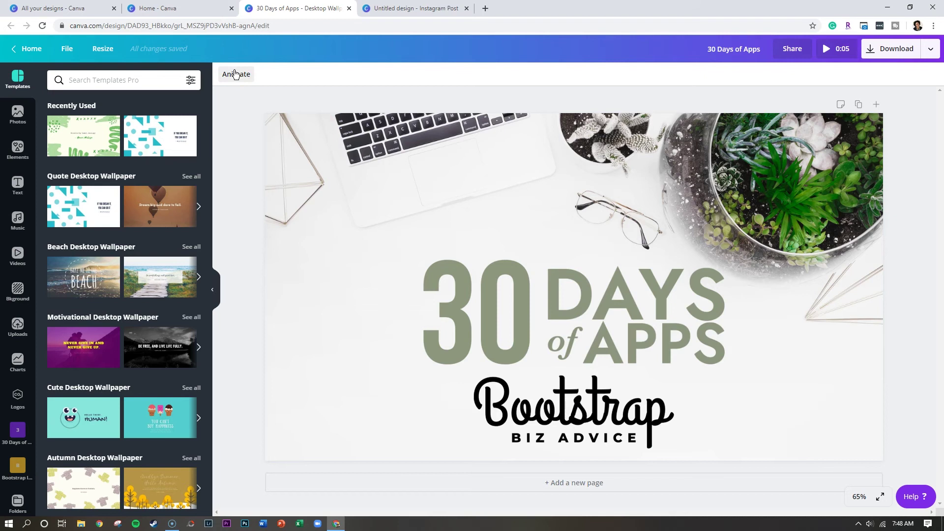
left_click(236, 74)
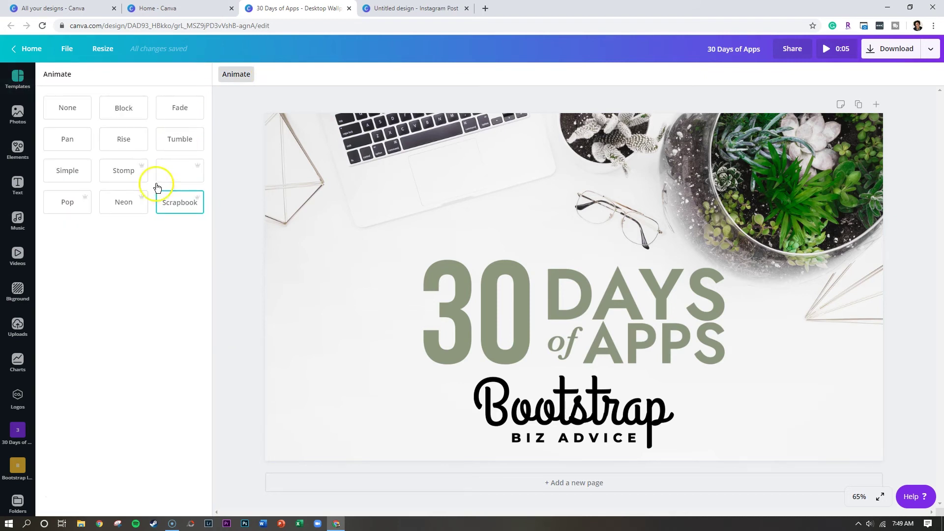
left_click(132, 204)
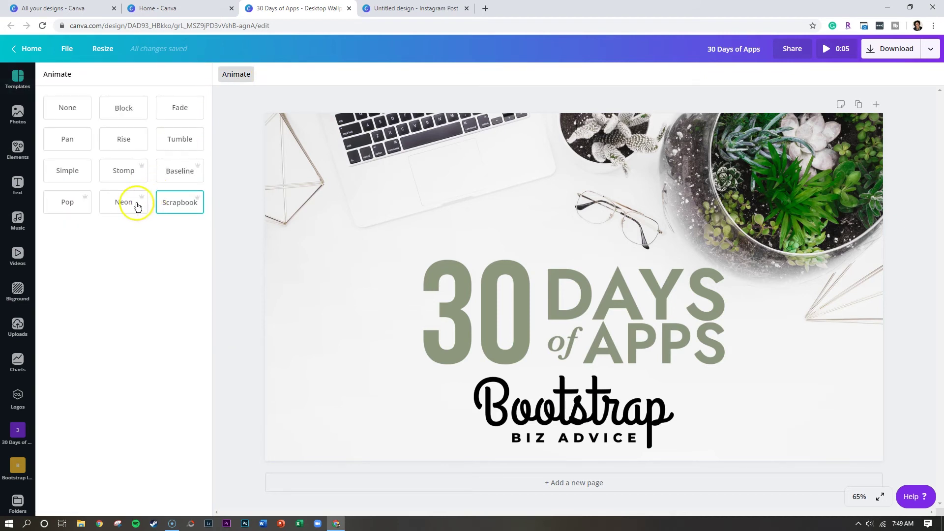
left_click(64, 213)
left_click(170, 173)
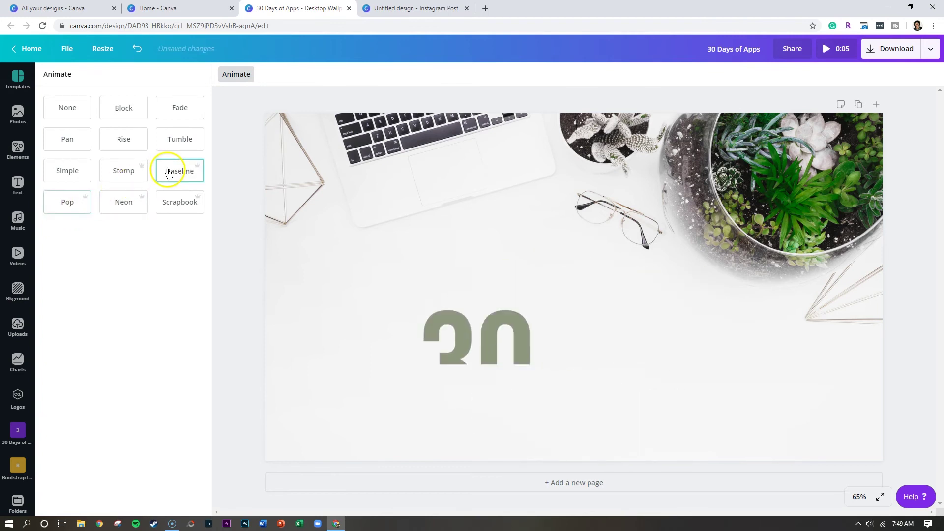
left_click(123, 172)
left_click(73, 175)
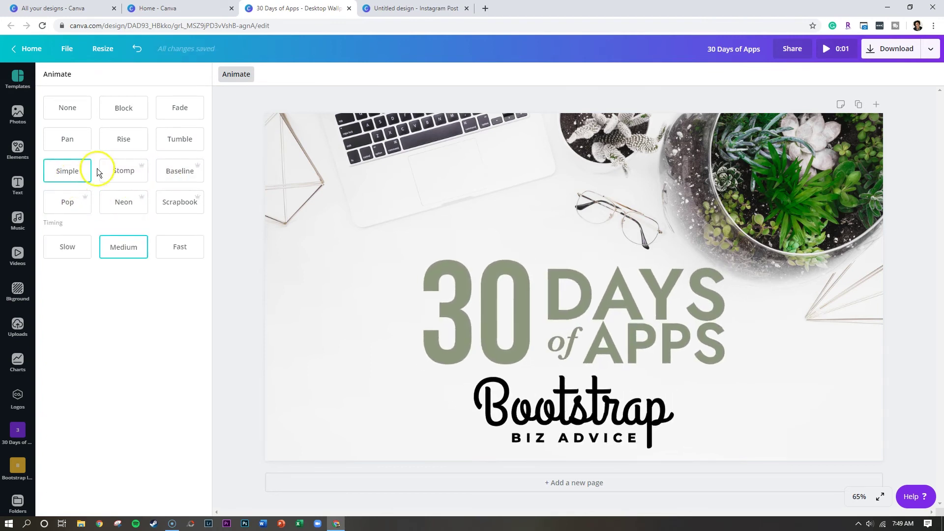
Try Tumble, Rise, Pan and Fade, apply Block, and check the download options.
left_click(180, 143)
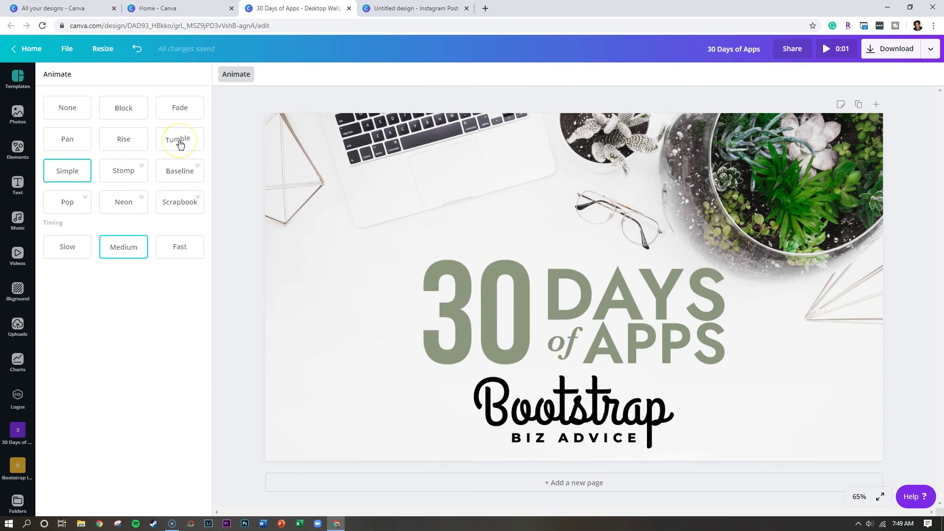
left_click(123, 142)
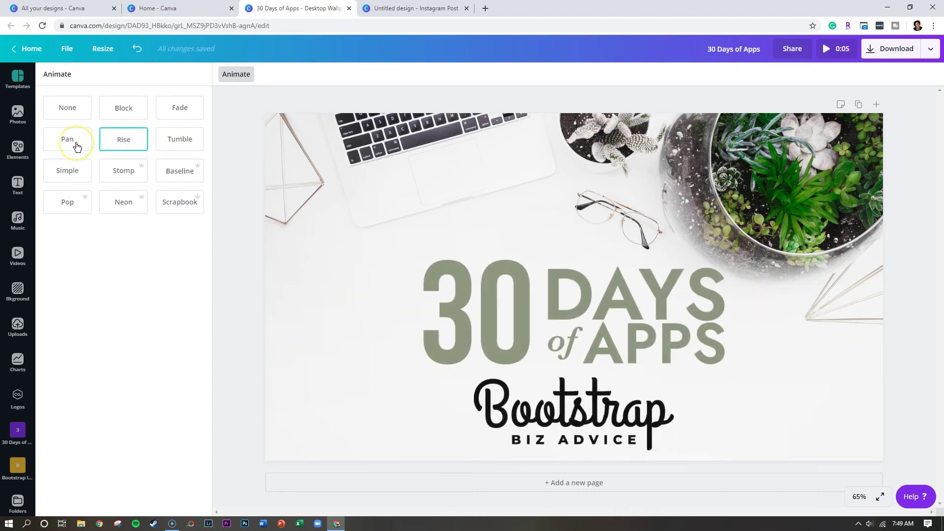
left_click(76, 144)
left_click(178, 112)
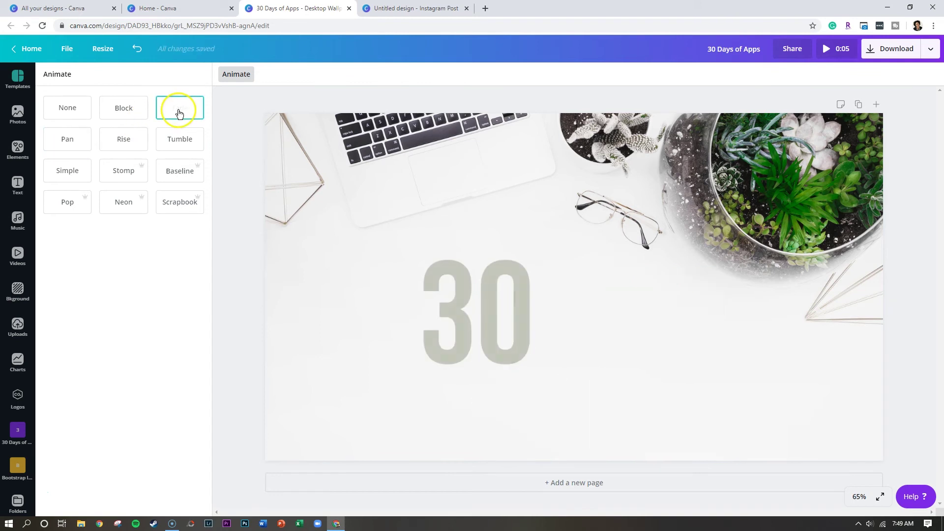
left_click(131, 117)
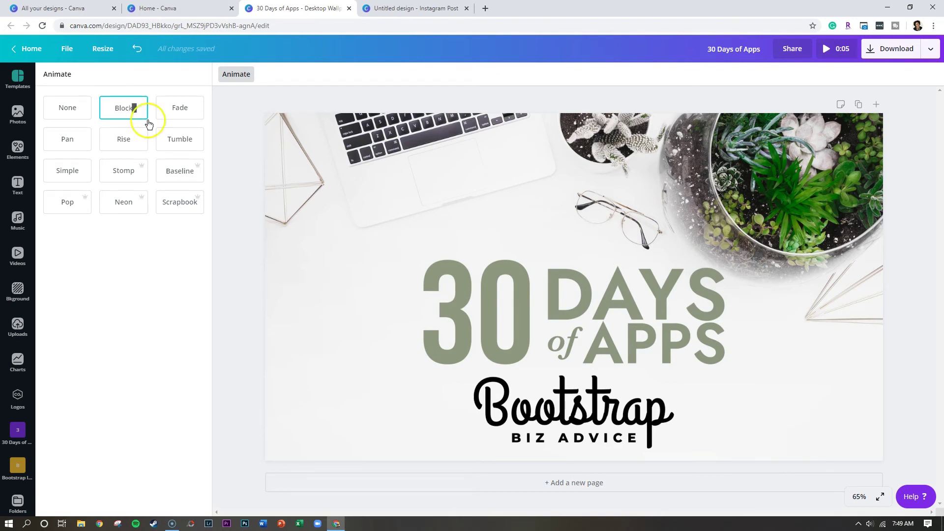
left_click(894, 50)
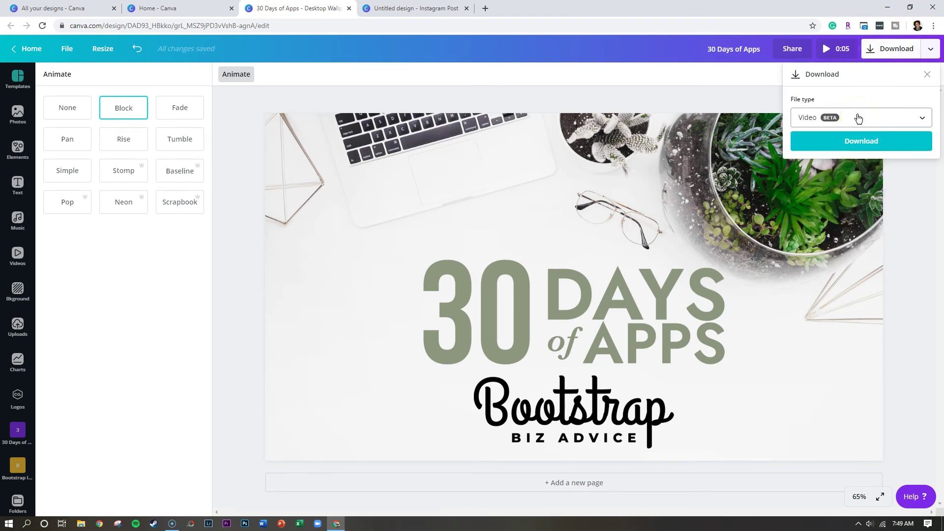
left_click(911, 220)
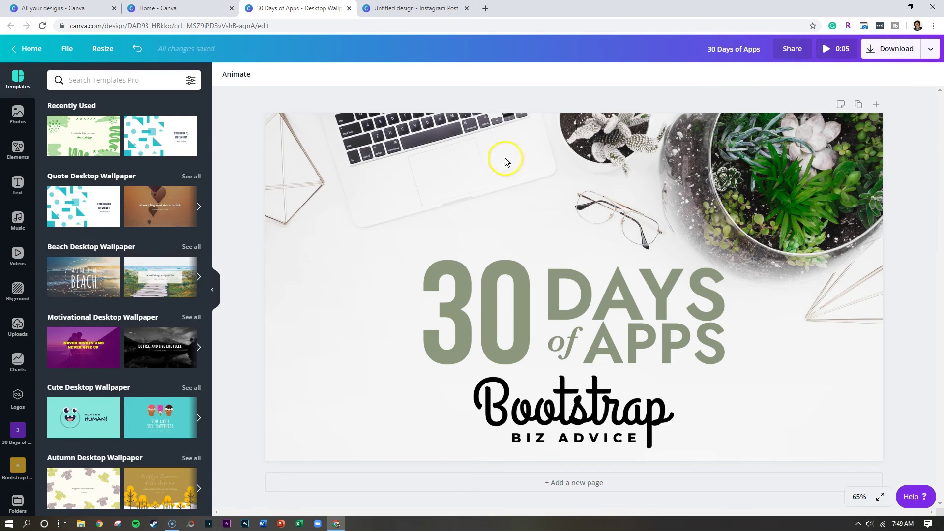
Search 'animated' templates and apply 'the future is FEMALE' after trying Love and Girl Power.
left_click(382, 8)
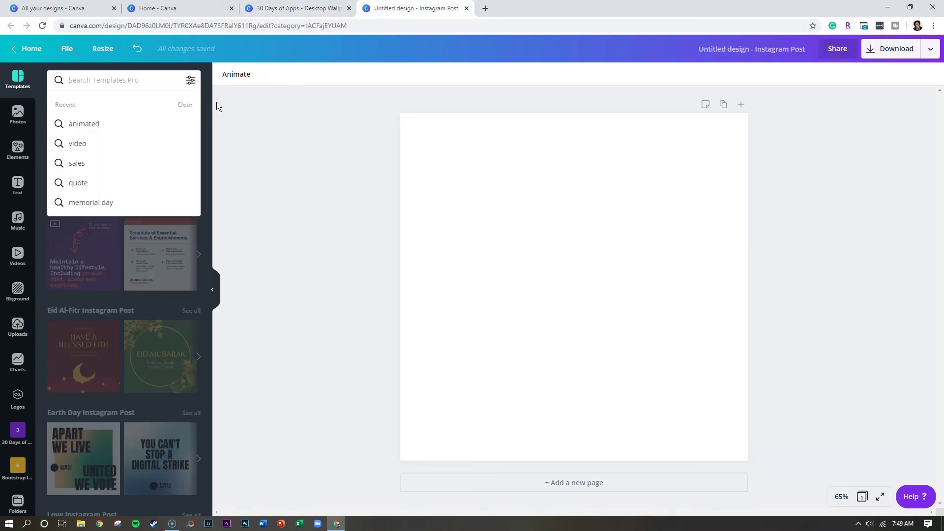
type("anima")
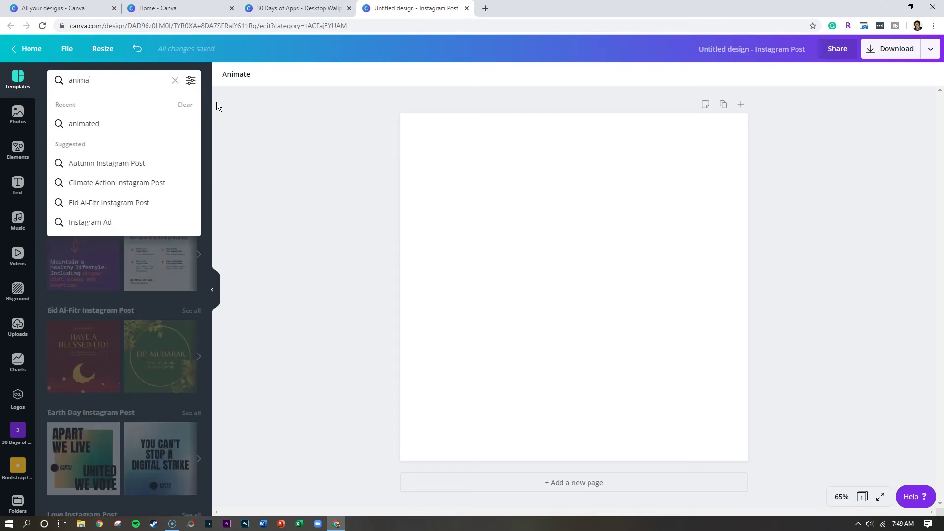
type("ted")
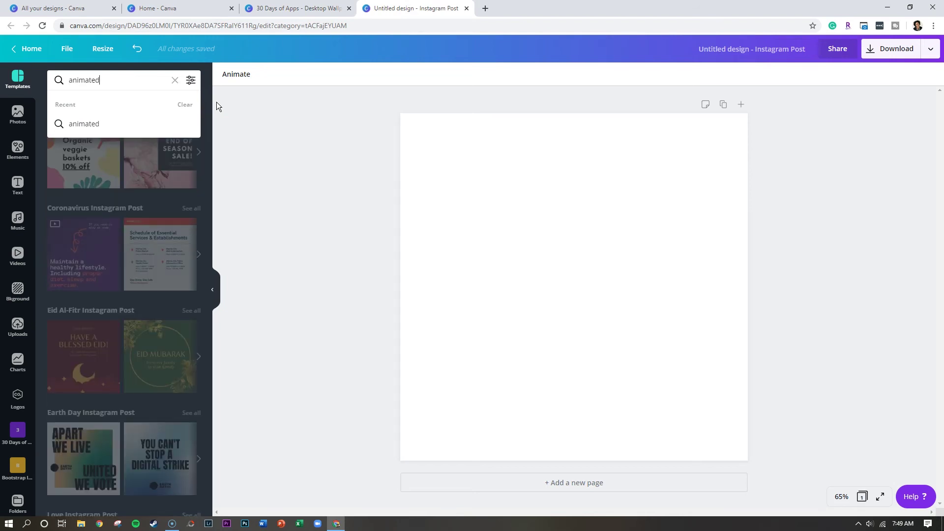
key("Return")
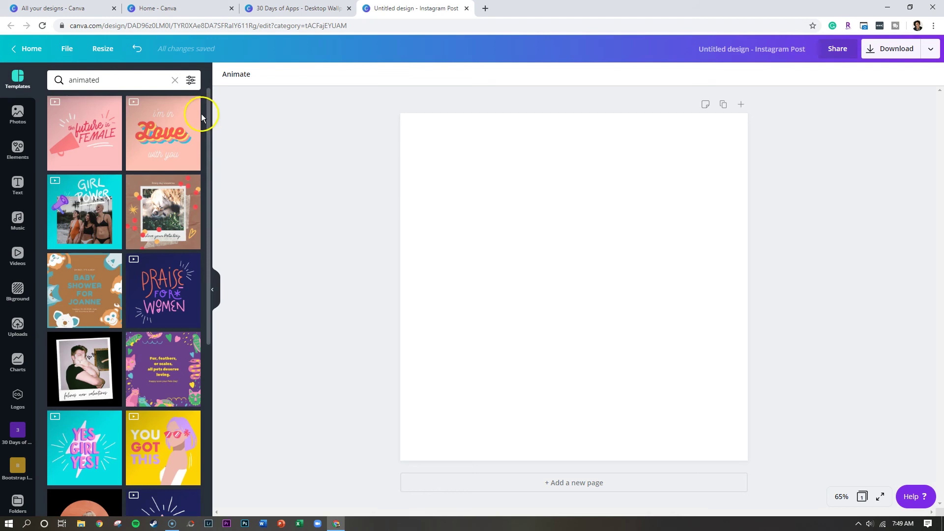
left_click(169, 134)
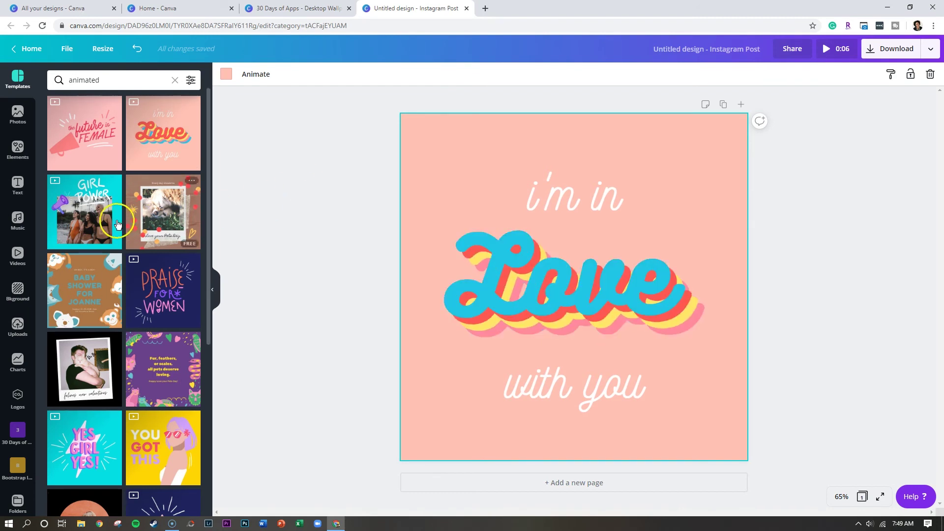
left_click(69, 227)
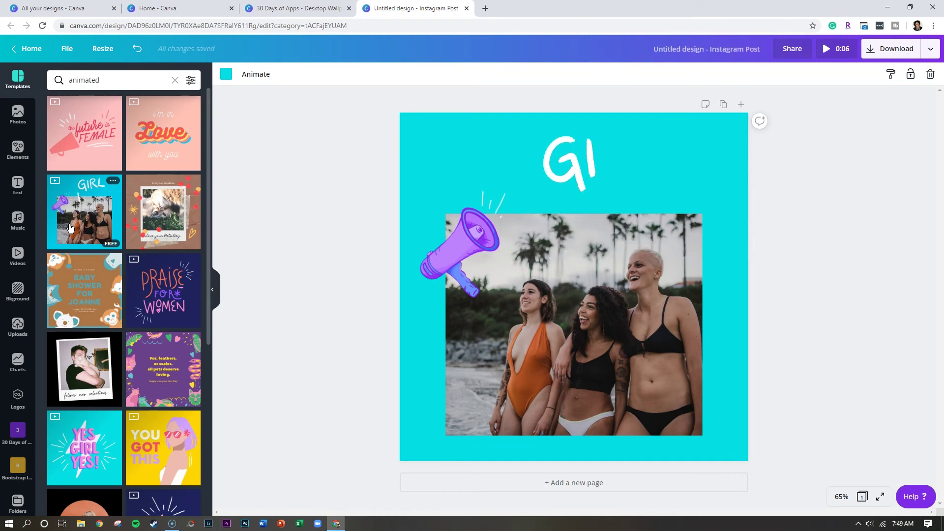
left_click(78, 146)
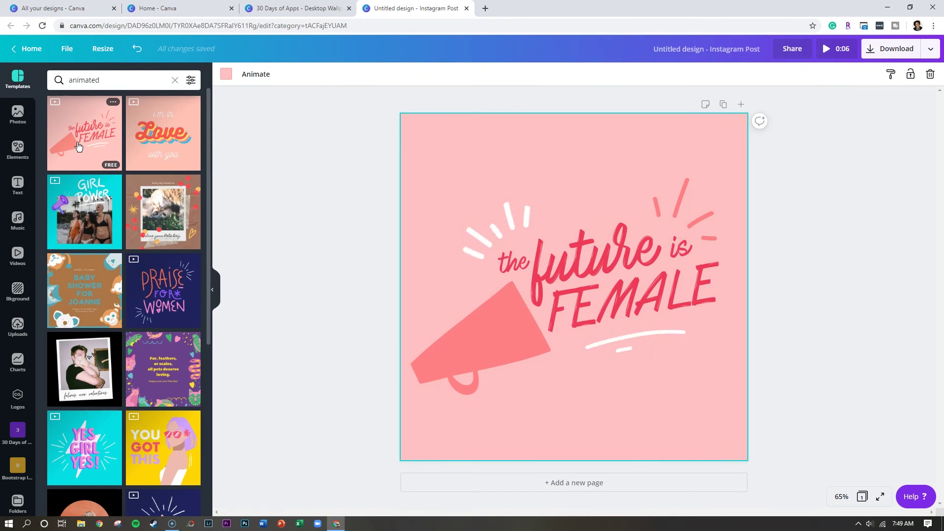
left_click(108, 80)
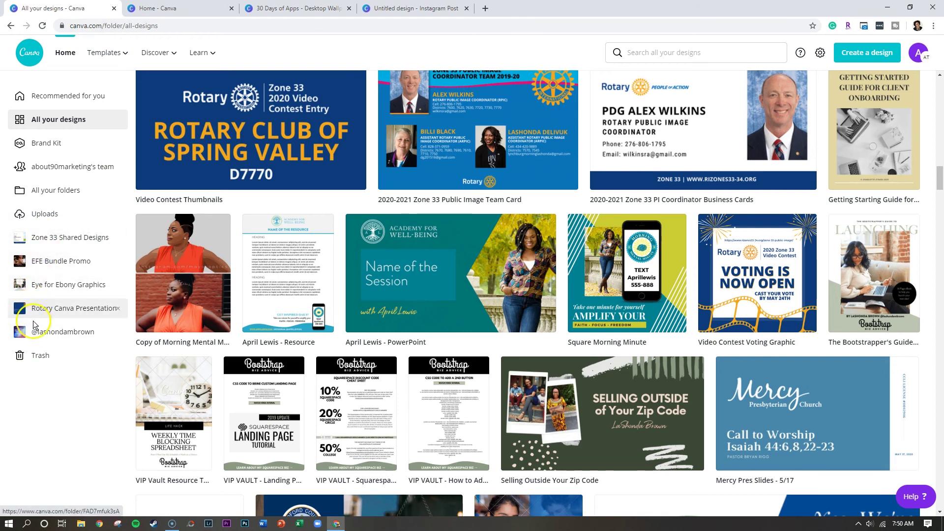
Browse the Rotary Canva Presentation folder, then return to All your designs.
left_click(35, 315)
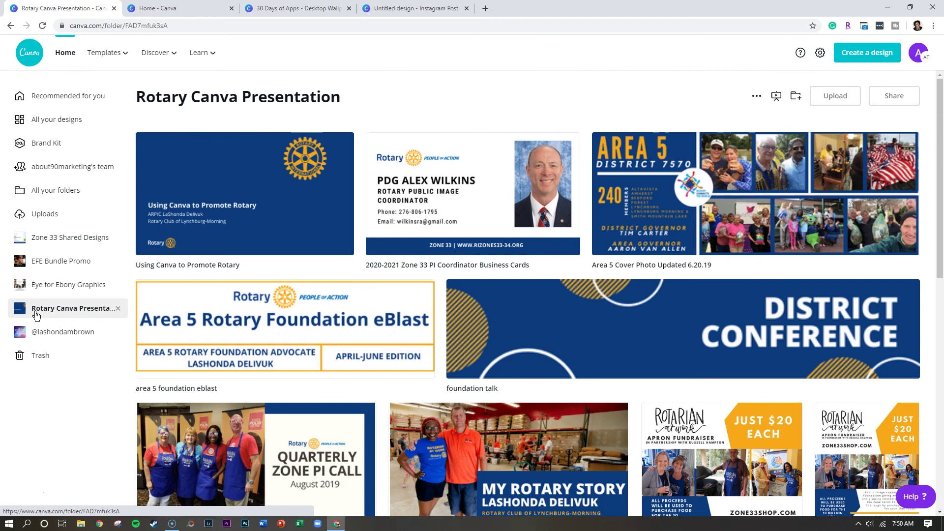
left_click(43, 315)
left_click(60, 252)
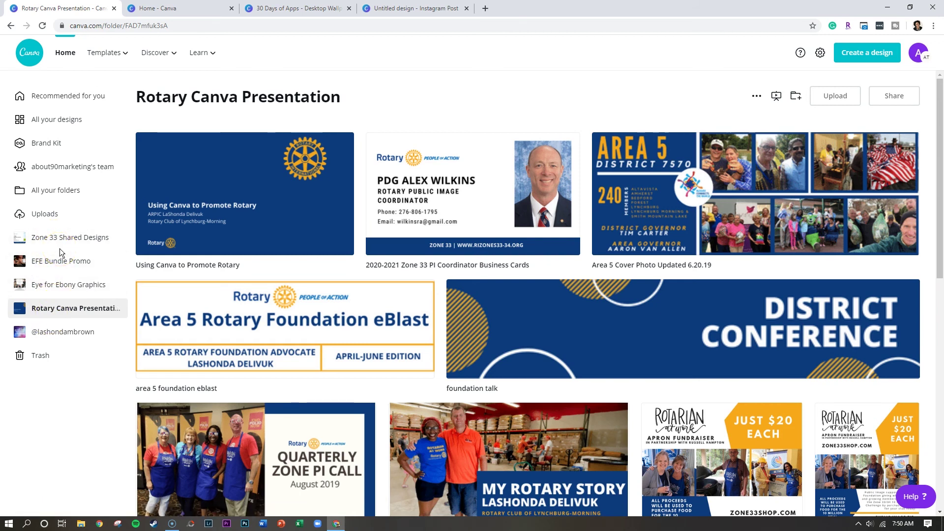
left_click(73, 120)
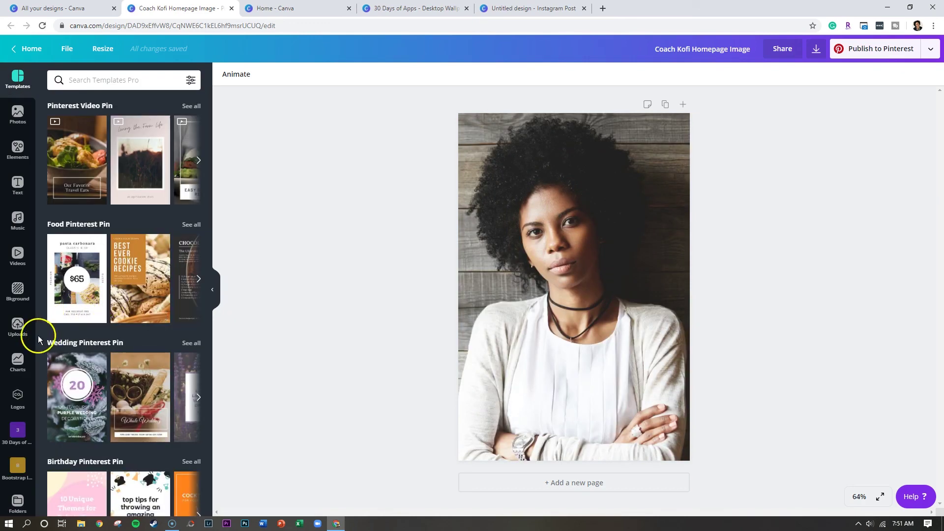
Browse the uploaded images, then bring up the list of folders.
left_click(22, 330)
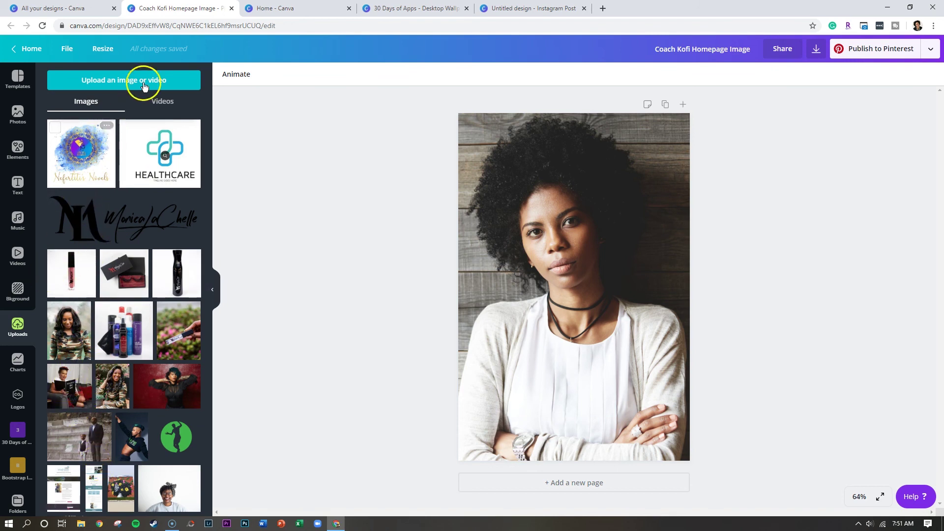
scroll(20, 340, "down", 2)
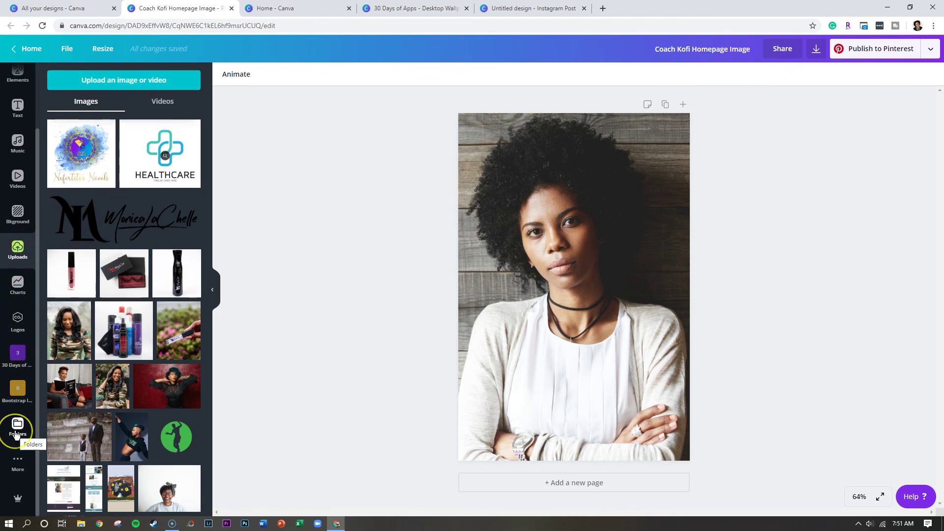
left_click(17, 430)
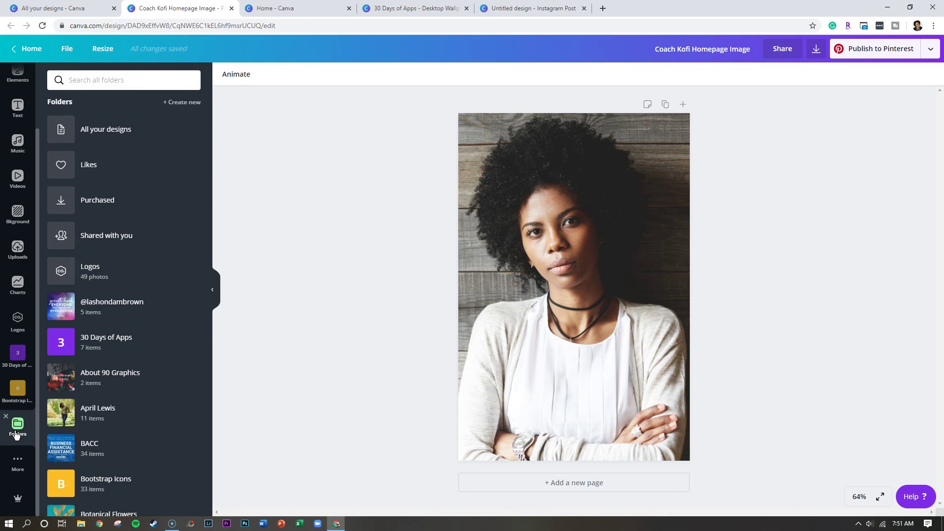
Start and cancel a new folder, open the handle-named folder, and show its options.
left_click(185, 105)
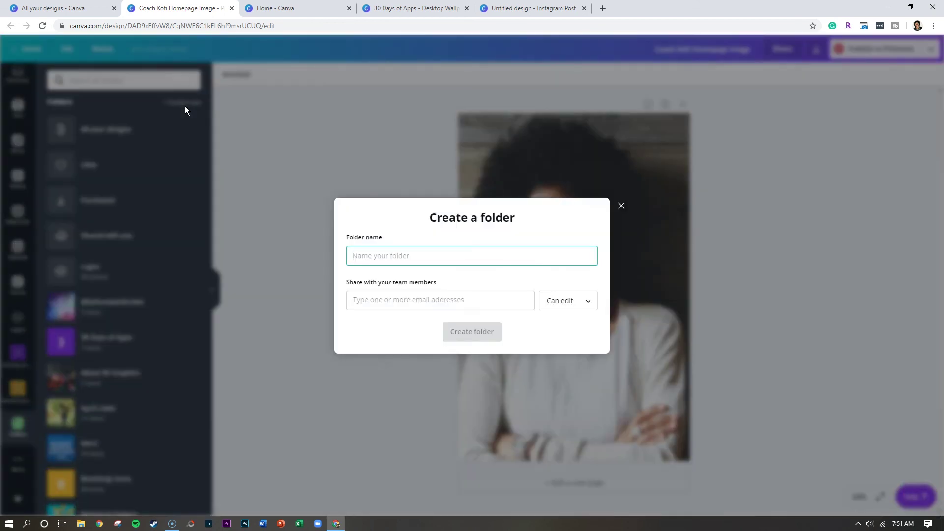
left_click(619, 209)
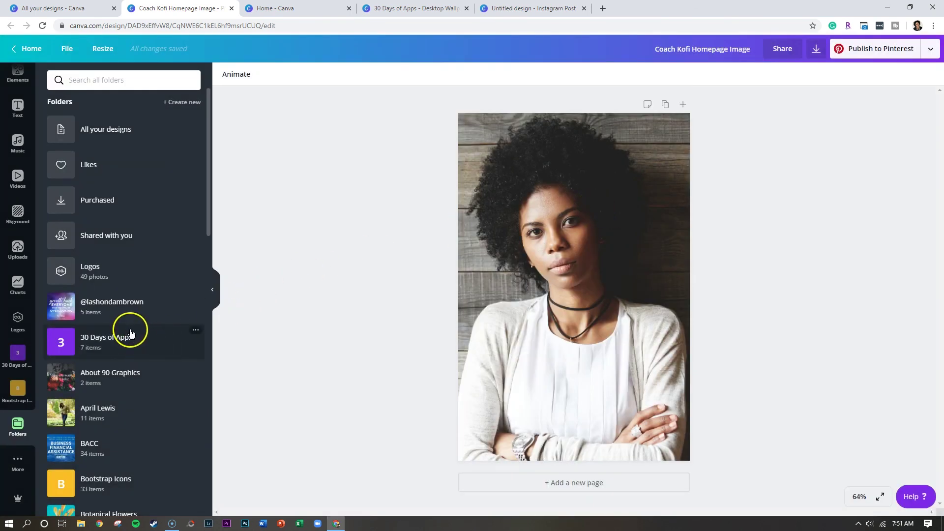
left_click(128, 320)
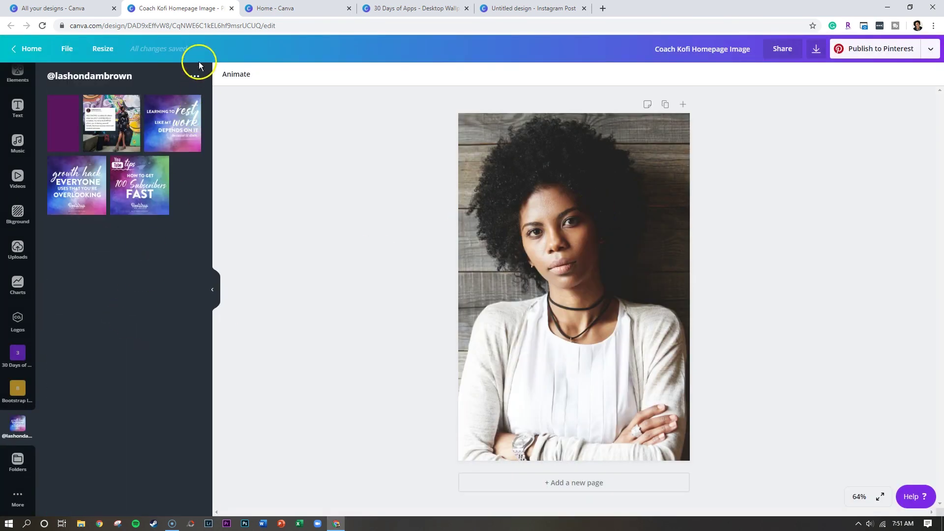
left_click(194, 77)
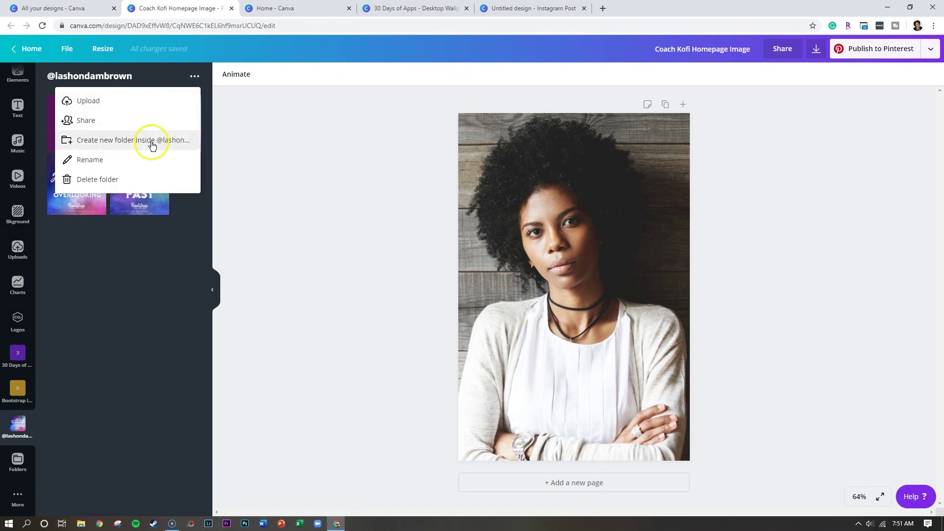